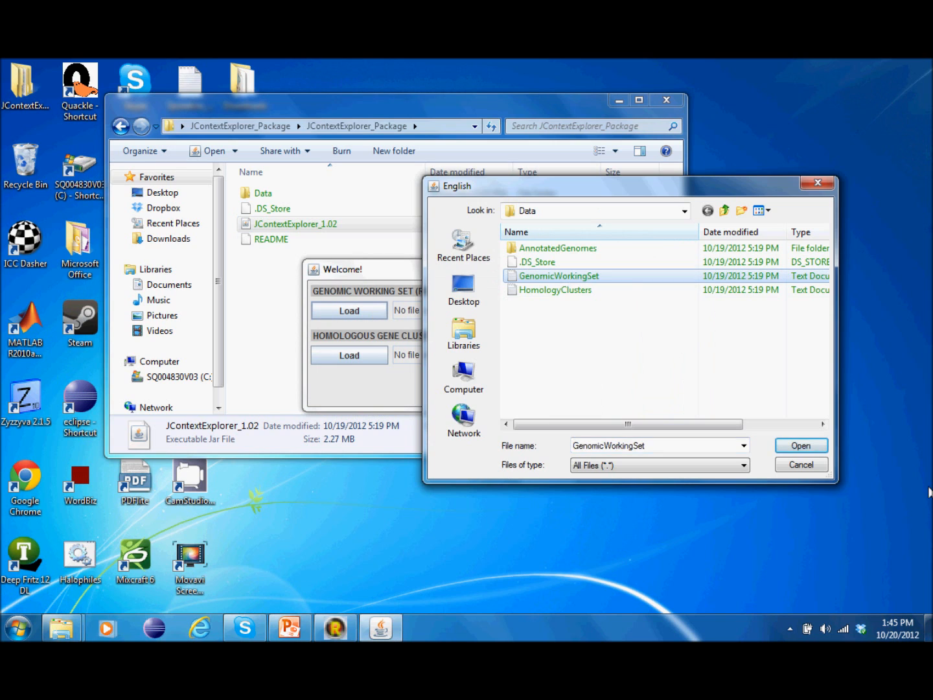
Step: Load the GenomicWorkingSet and HomologyClusters files, then submit to open the main window
click(799, 444)
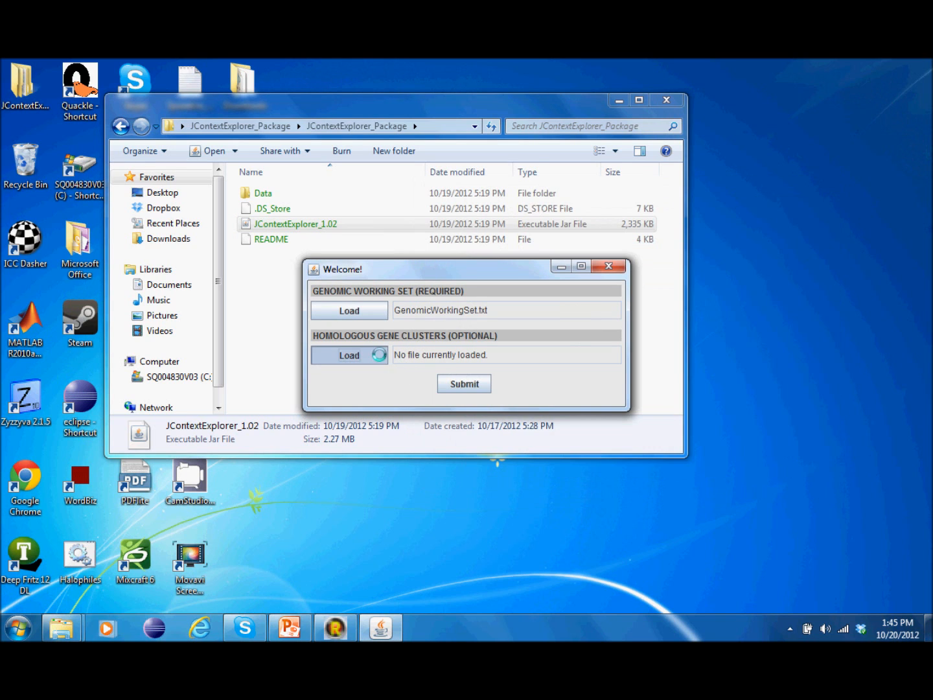
click(349, 355)
click(547, 291)
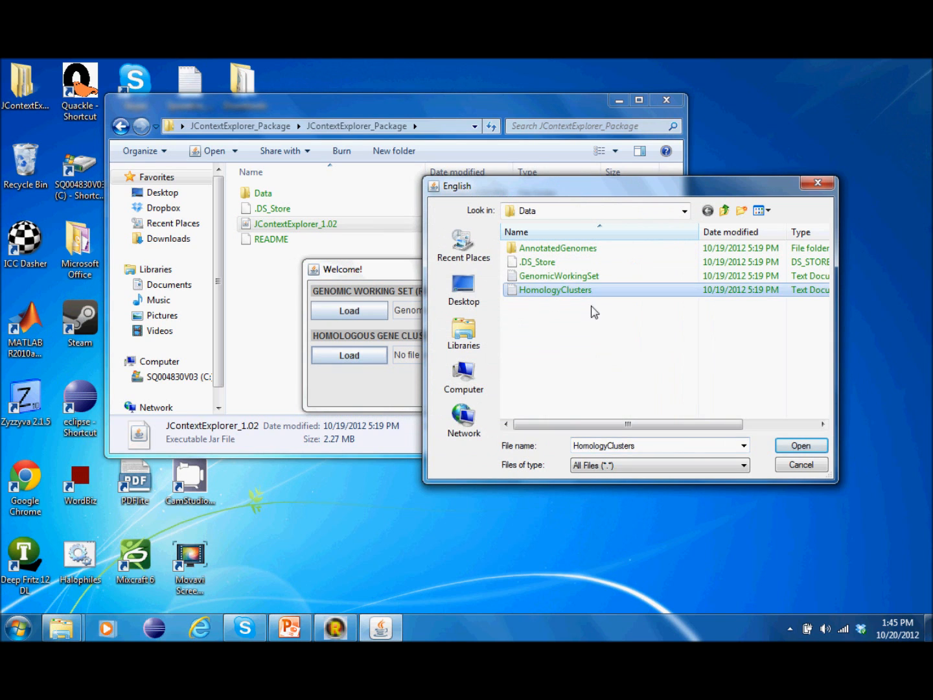
click(782, 445)
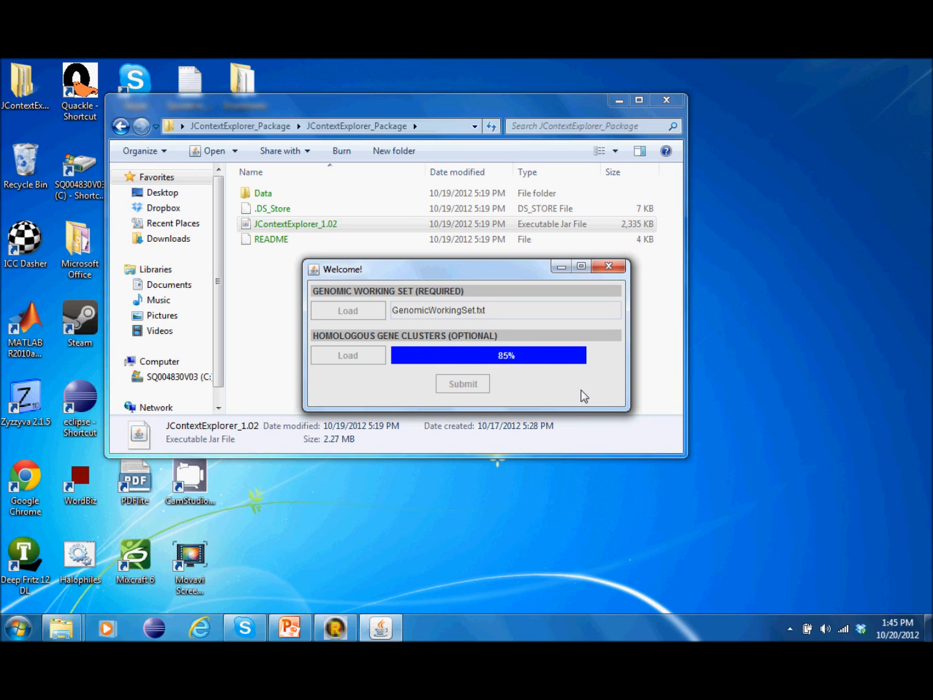
click(479, 385)
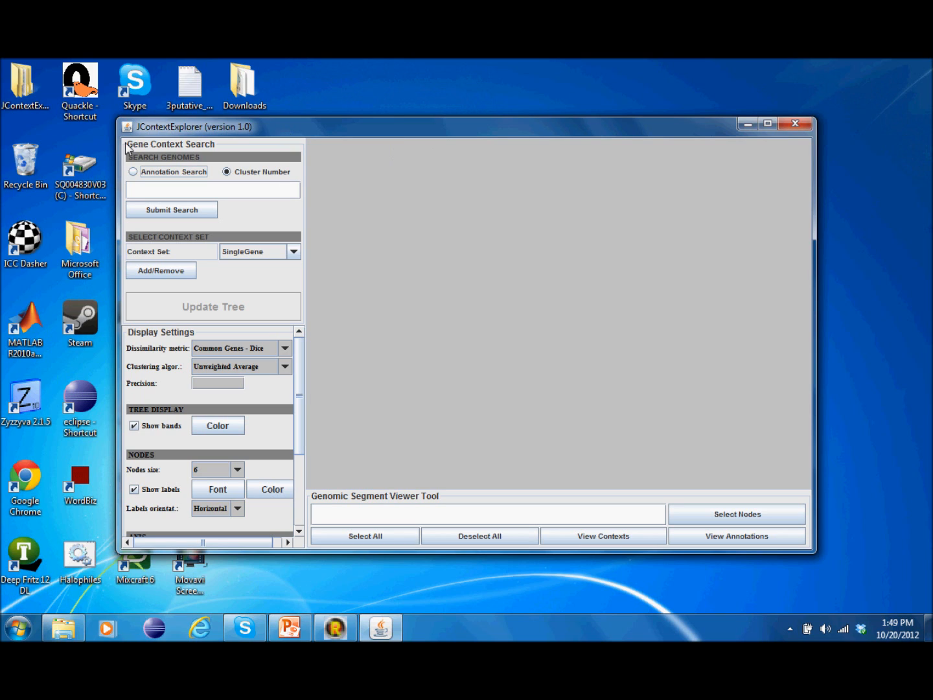
Step: Run an annotation search for 'glycerol dehydrogenase' to display the eight-genome tree
click(193, 172)
click(202, 193)
text(glycerol dehydr)
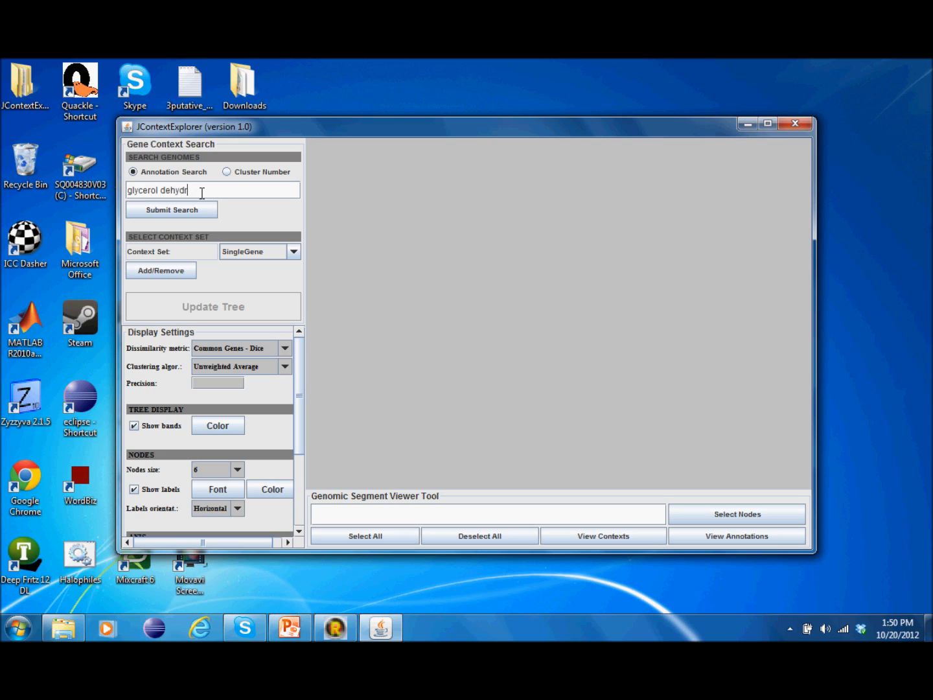
text(ogenase)
click(198, 211)
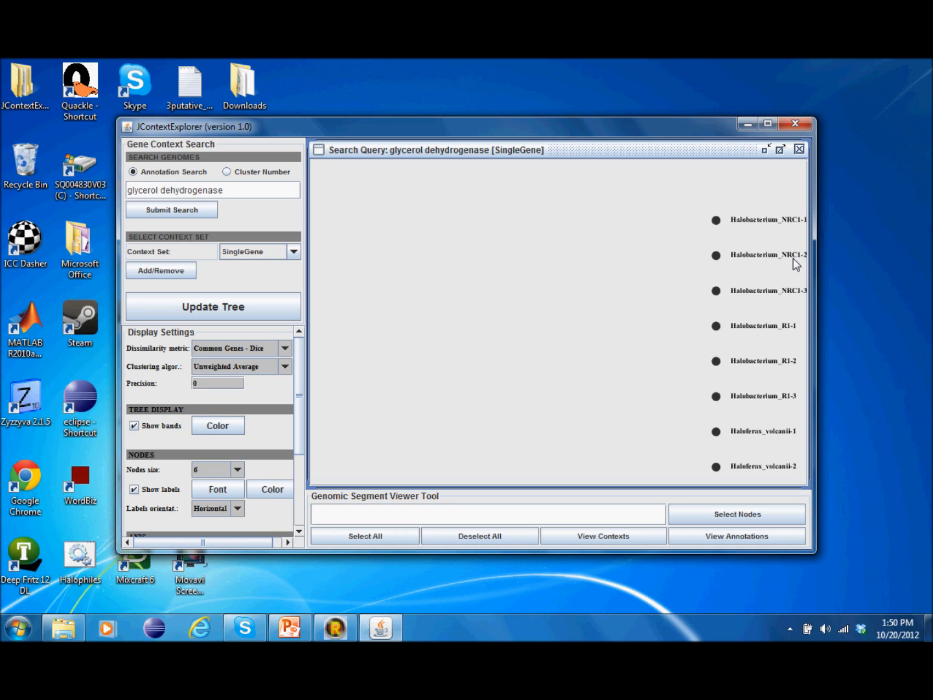
Step: Select Halobacterium nodes individually, ending with the range NRC1-2 through Haloferax_volcanii-1
click(773, 220)
click(765, 330)
click(771, 256)
click(767, 221)
ctrl+click(753, 256)
ctrl+click(754, 366)
ctrl+click(751, 260)
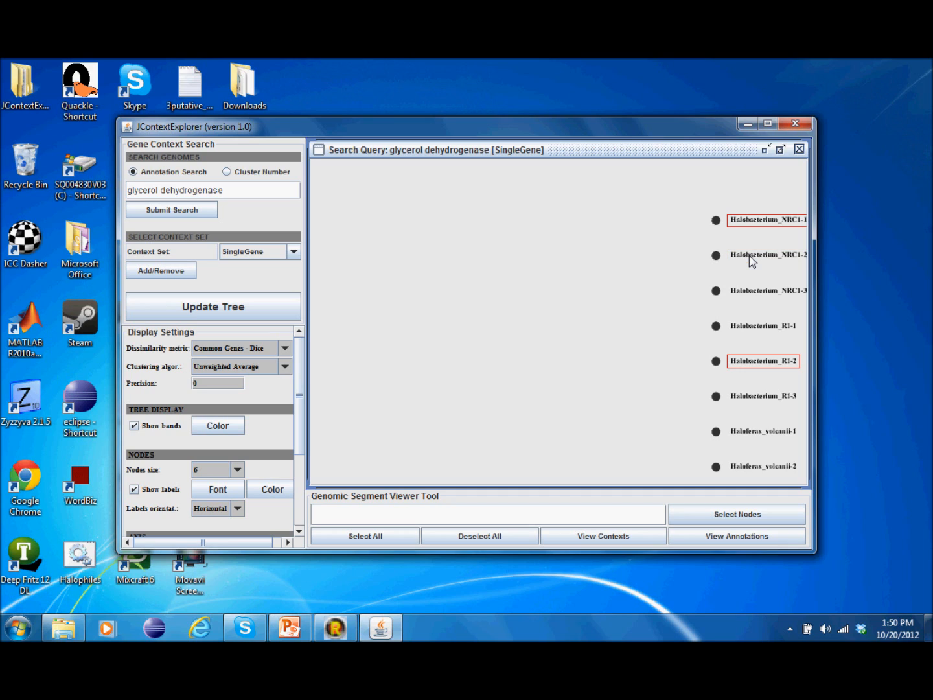
click(766, 258)
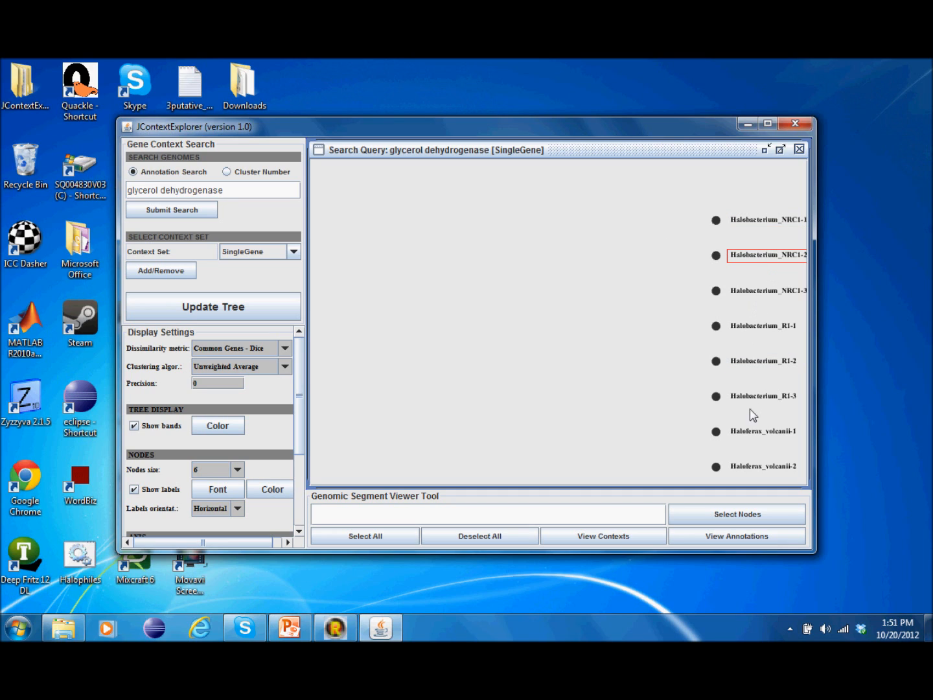
shift+click(750, 433)
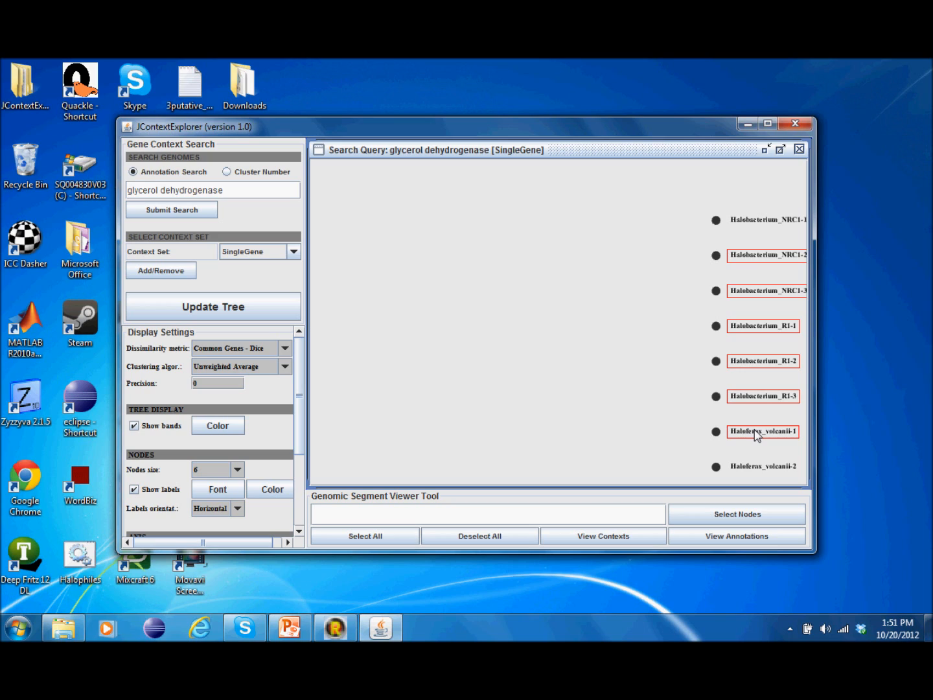
Step: Select the tree nodes whose names match 'haloferax'
click(510, 513)
text(haloferax)
click(688, 521)
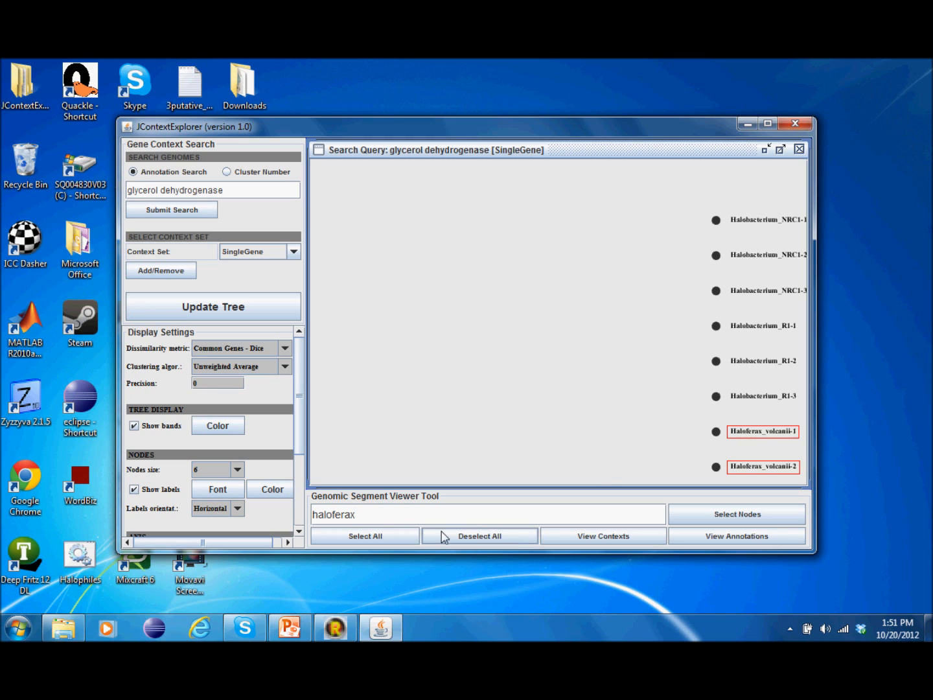
Step: Clear the selection, select all eight nodes, and list their annotations
click(482, 538)
click(356, 536)
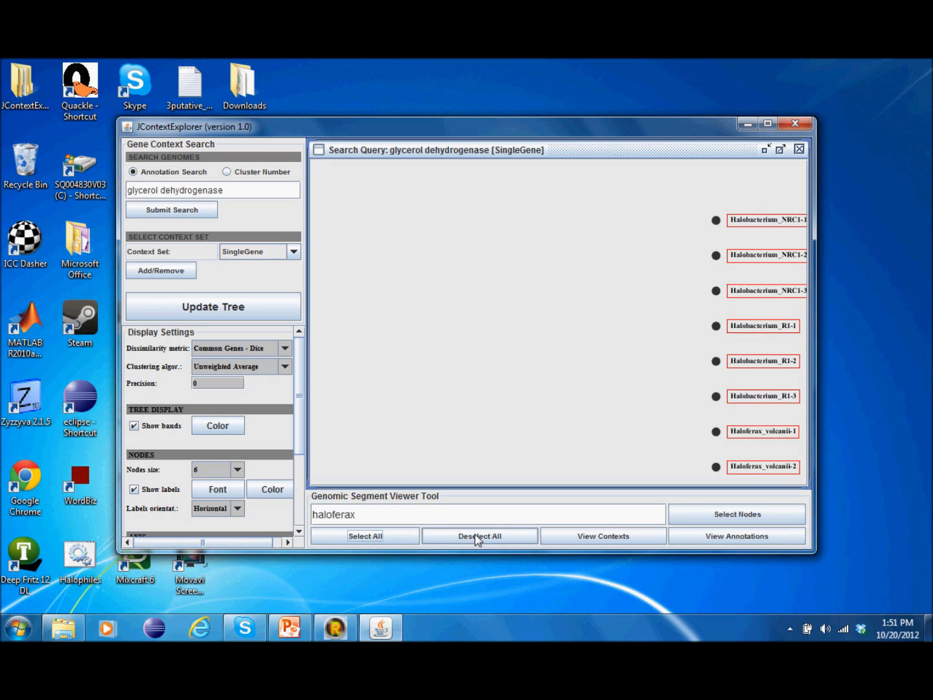
click(755, 539)
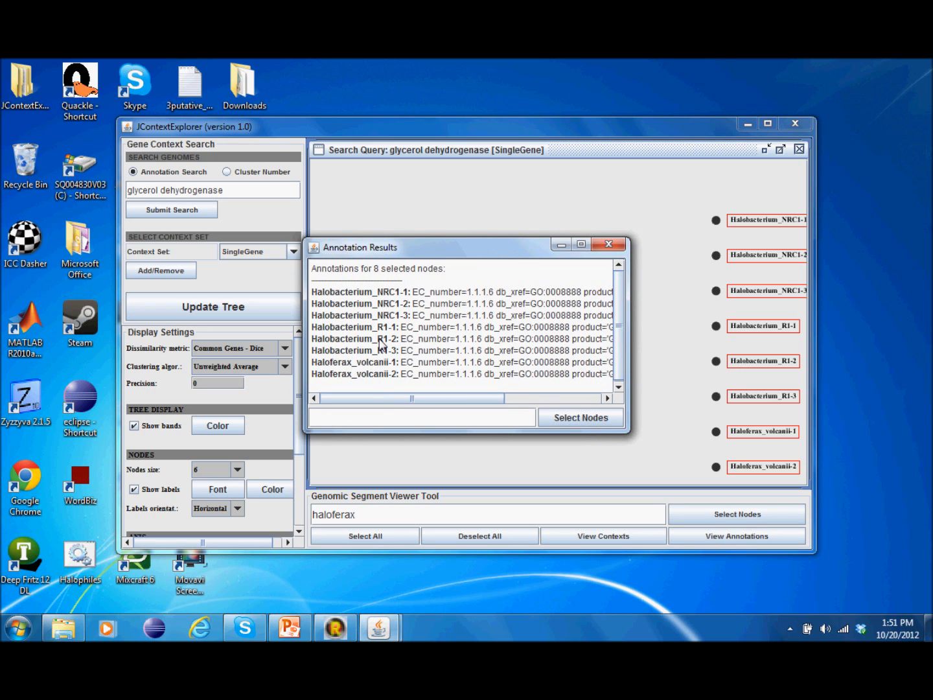
drag(417, 399, 565, 389)
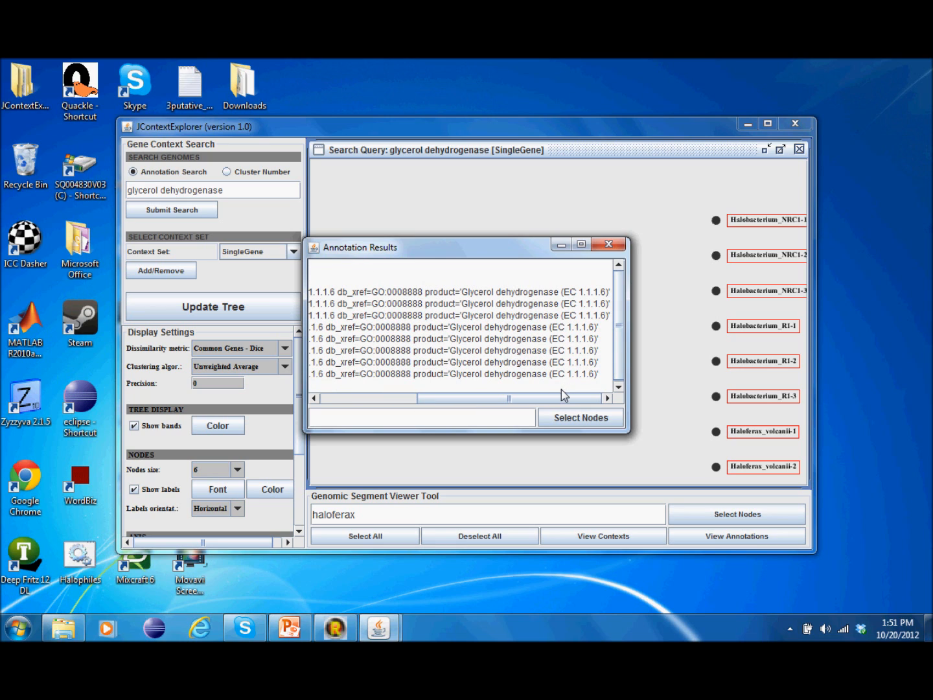
drag(340, 293, 583, 292)
click(569, 290)
drag(461, 293, 559, 294)
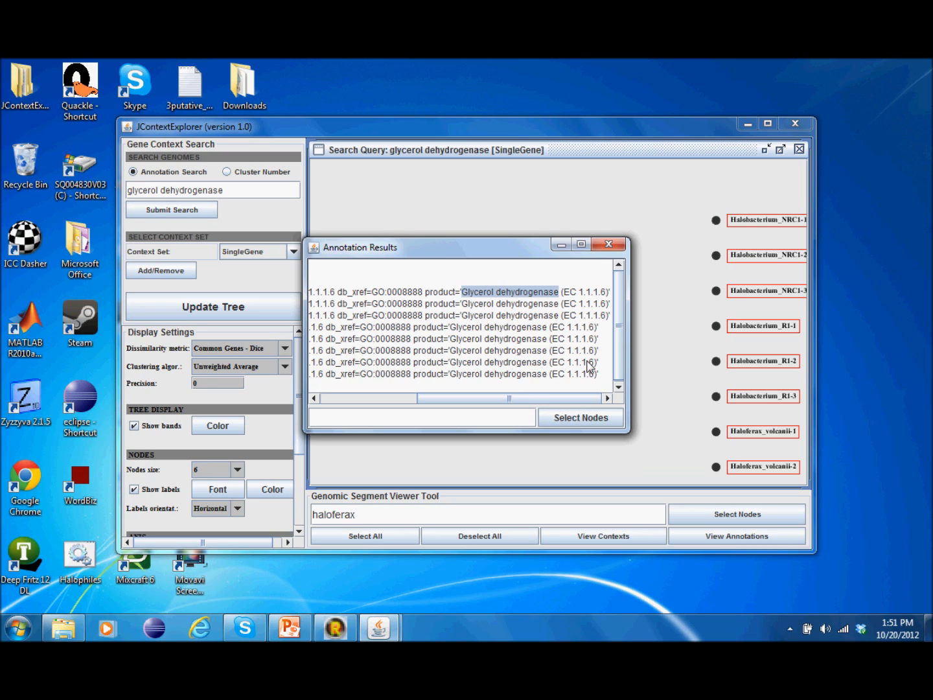
click(608, 245)
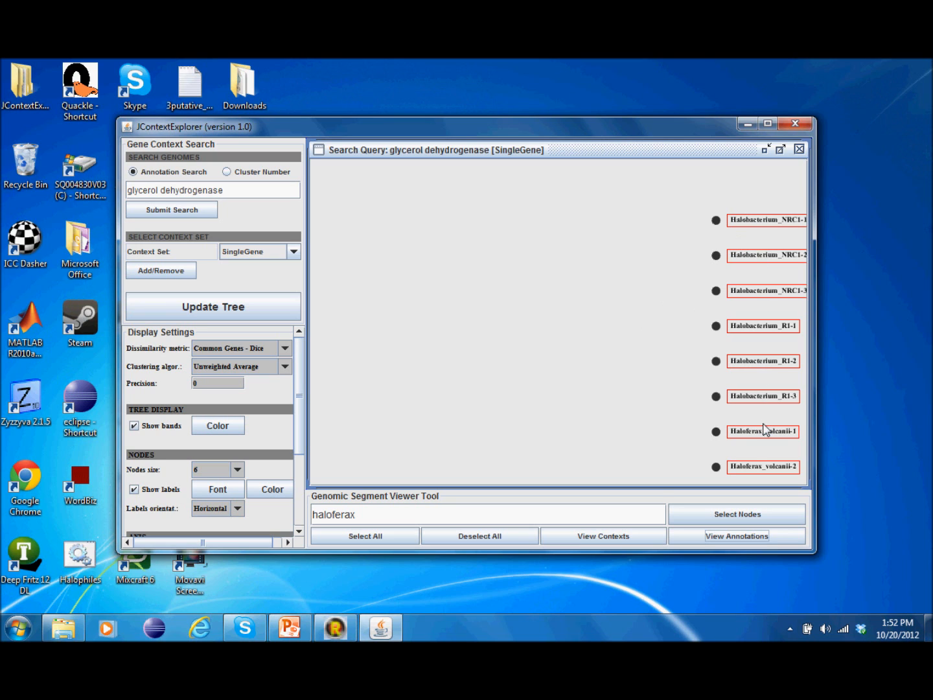
click(612, 537)
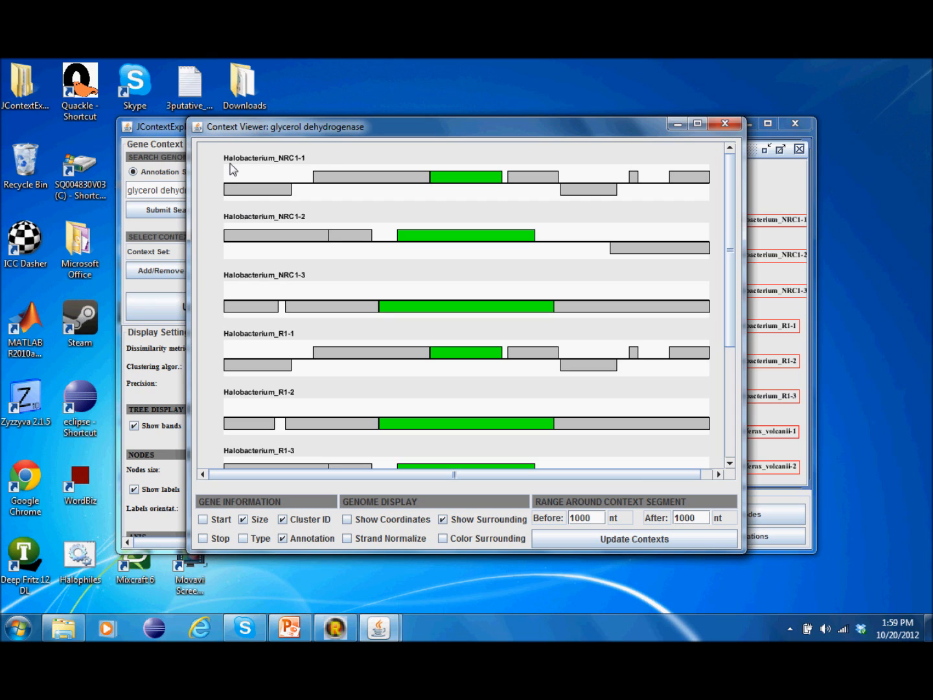
Step: Reposition the Context Viewer and read the green glycerol dehydrogenase gene's product annotation
drag(504, 125, 403, 118)
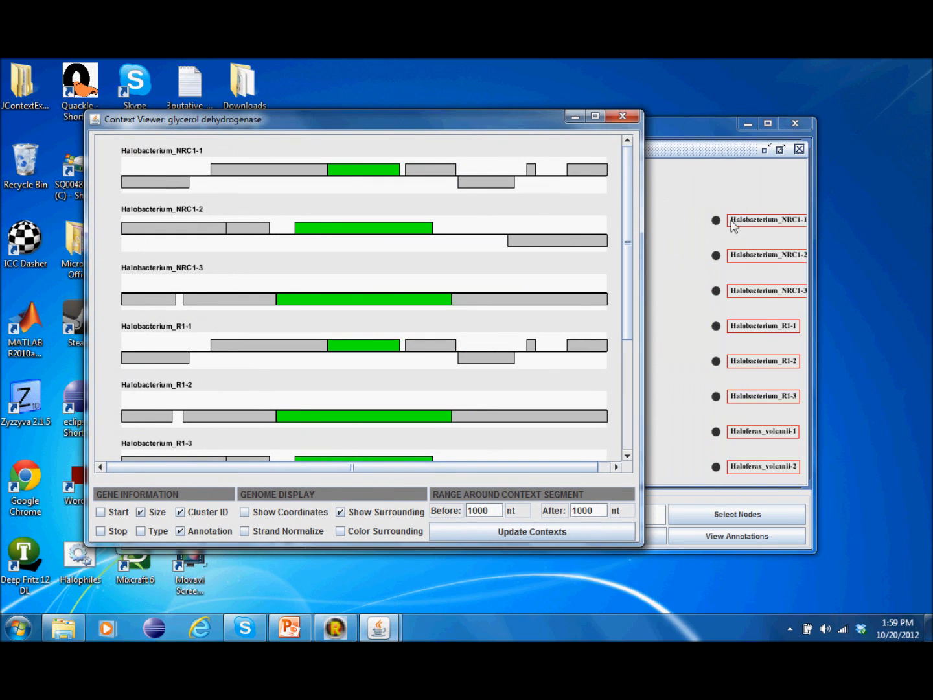
drag(382, 121, 472, 116)
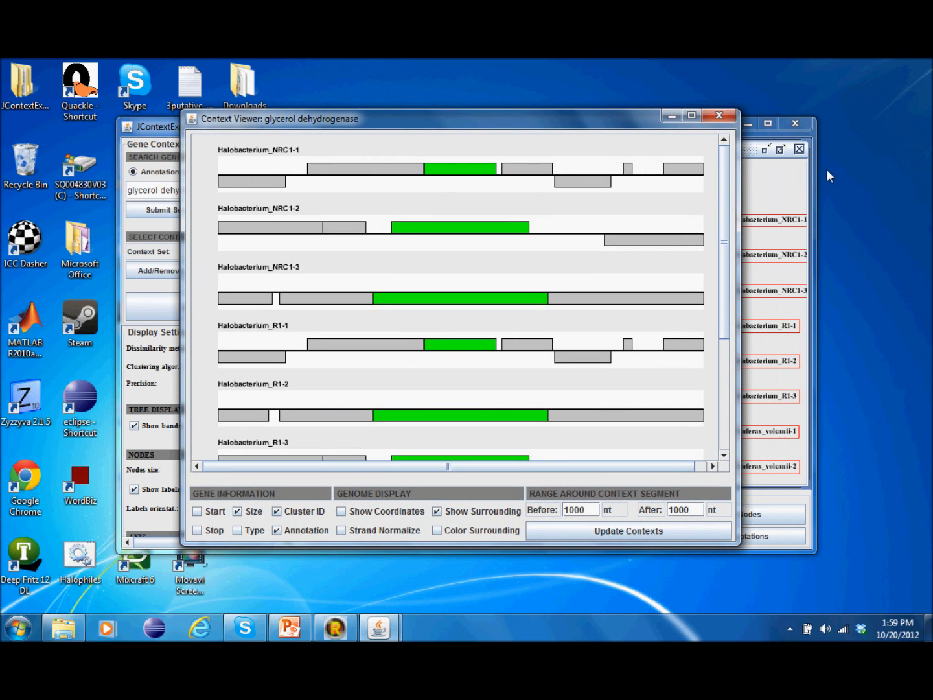
mouse_move(444, 172)
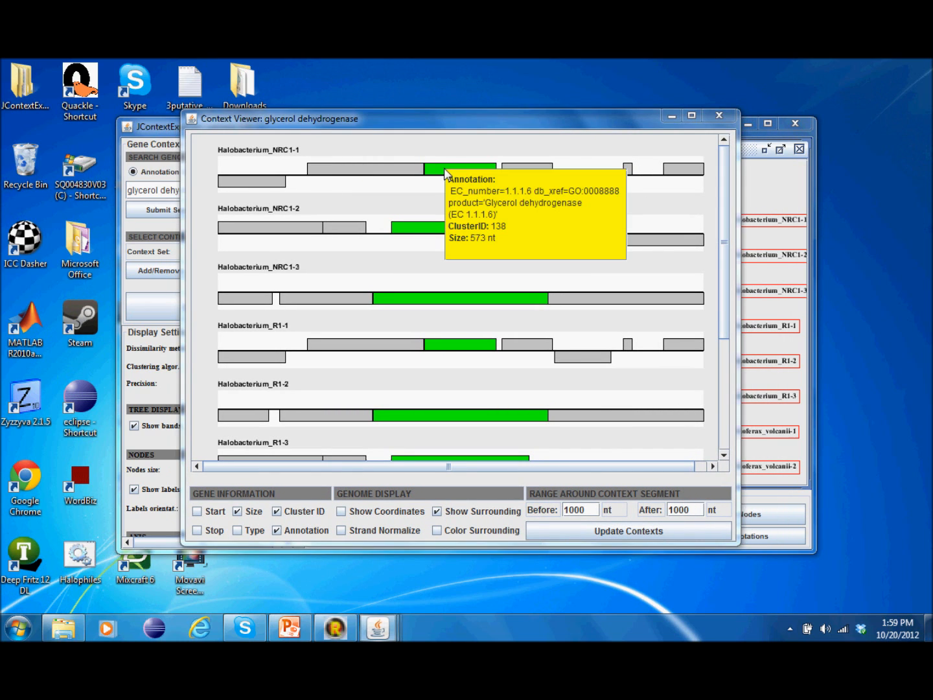
drag(486, 204, 571, 206)
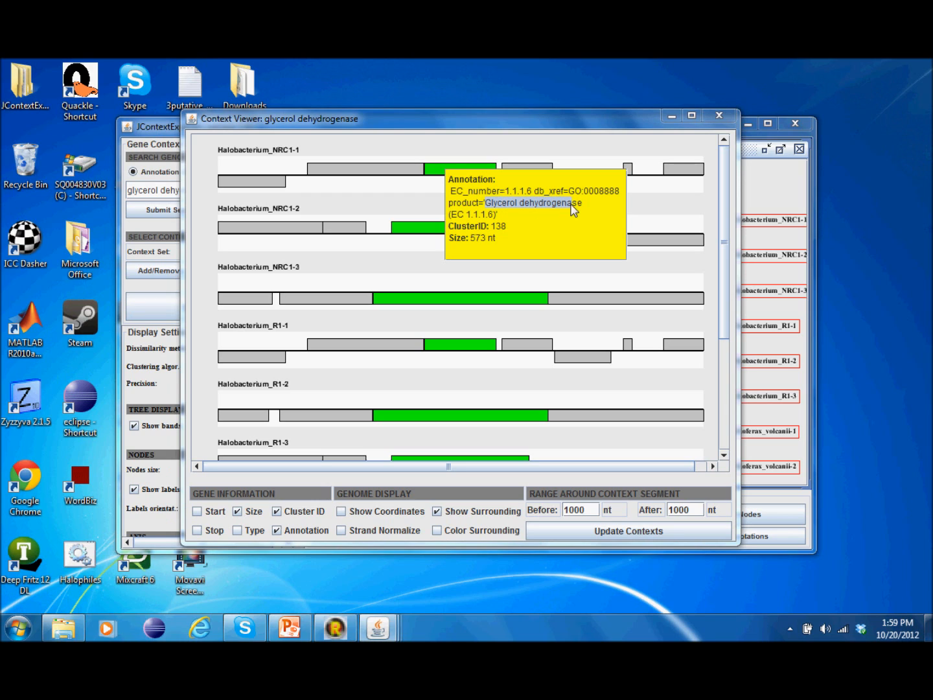
click(481, 215)
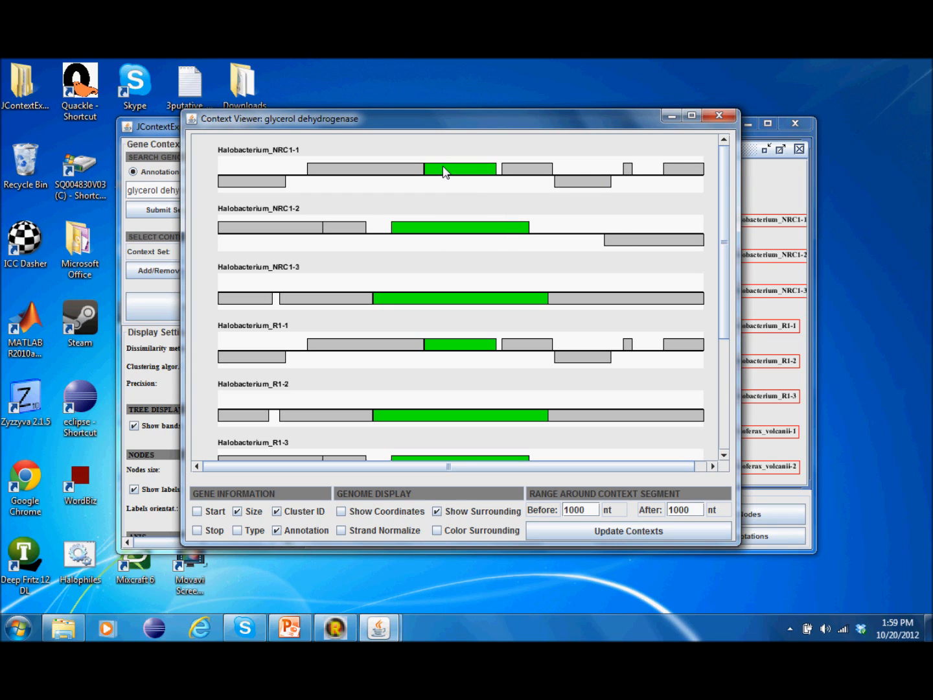
Step: Add start, stop and type to the gene info, removing size and cluster ID
click(213, 512)
click(213, 529)
click(236, 530)
click(238, 511)
click(277, 511)
Step: Restore size and cluster ID in the gene info, then show coordinates on every track
mouse_move(446, 173)
click(313, 515)
click(248, 517)
mouse_move(476, 171)
mouse_move(629, 171)
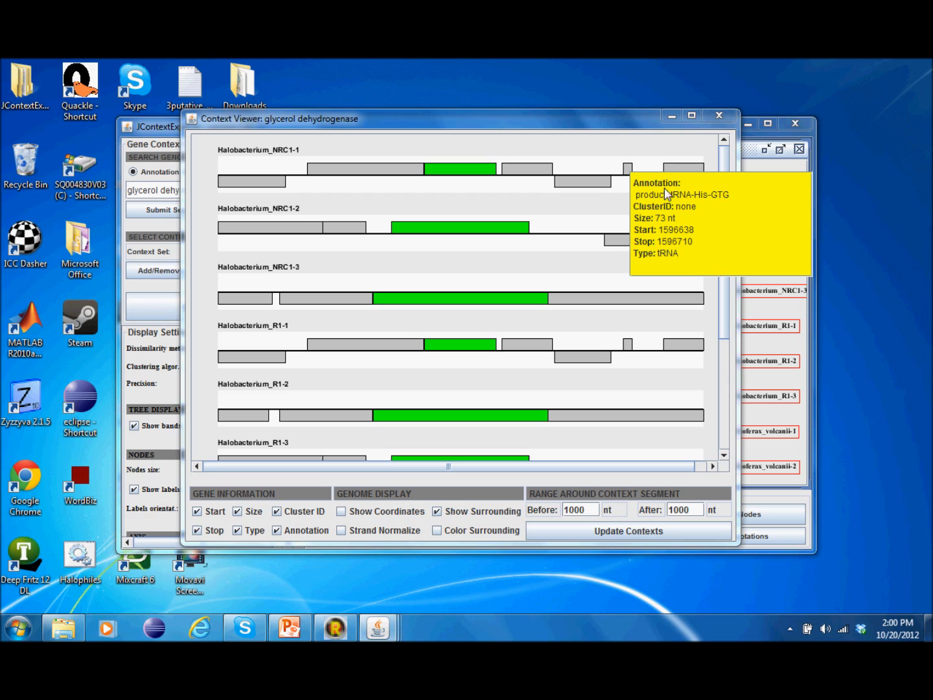
click(629, 177)
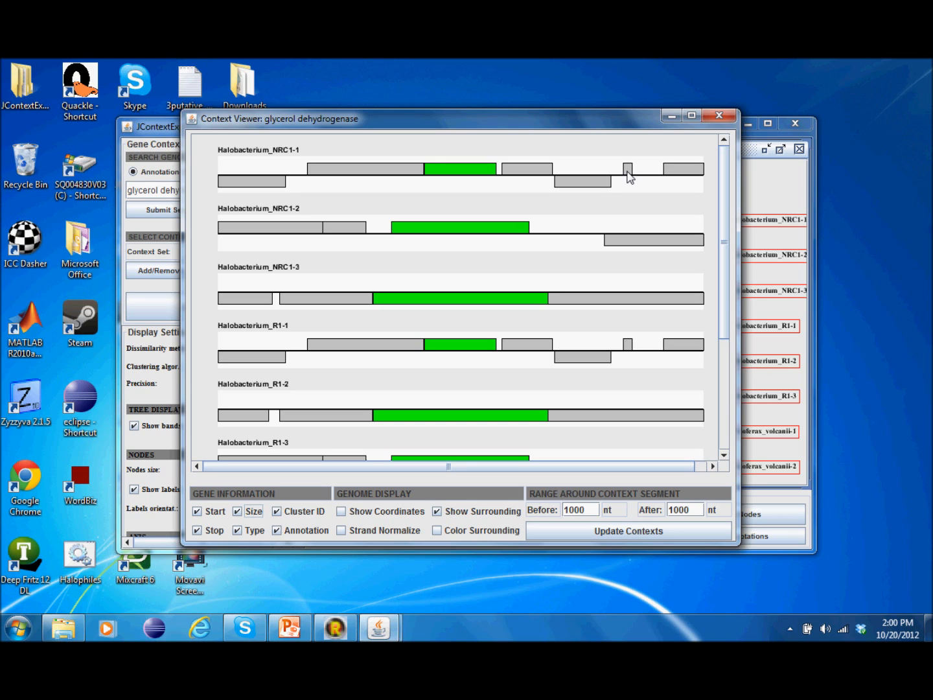
click(395, 512)
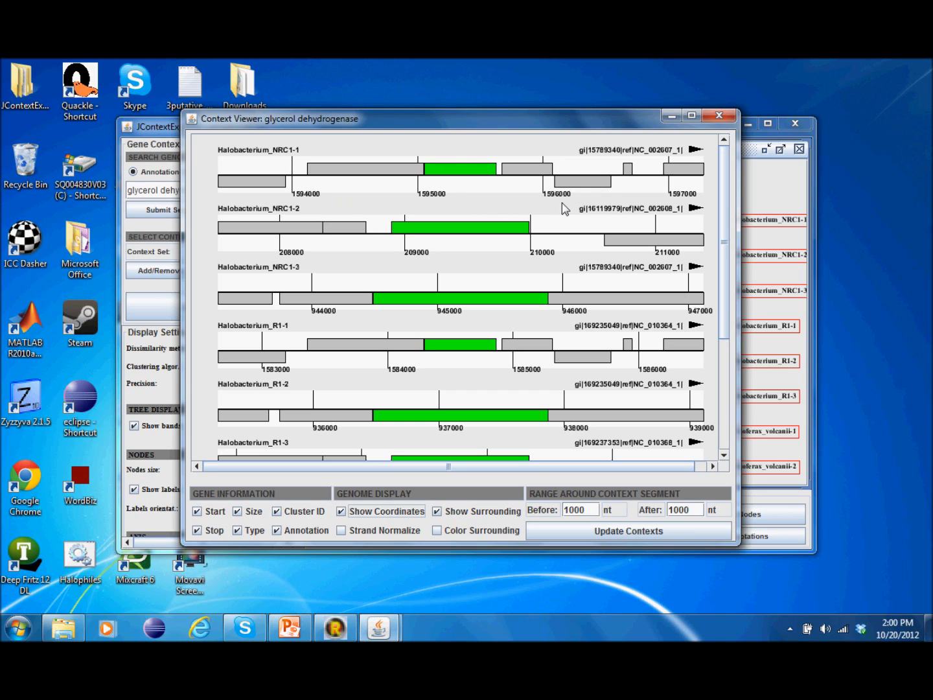
Step: Toggle coordinates and strand normalization, leaving both Strand Normalize and Show Coordinates off
click(385, 513)
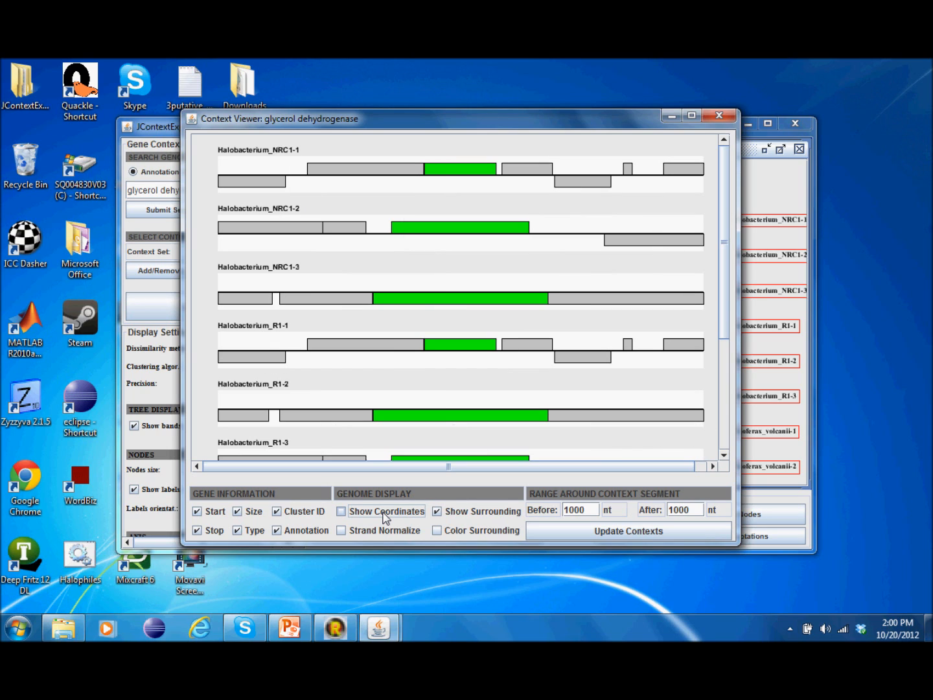
drag(723, 237, 723, 205)
click(379, 531)
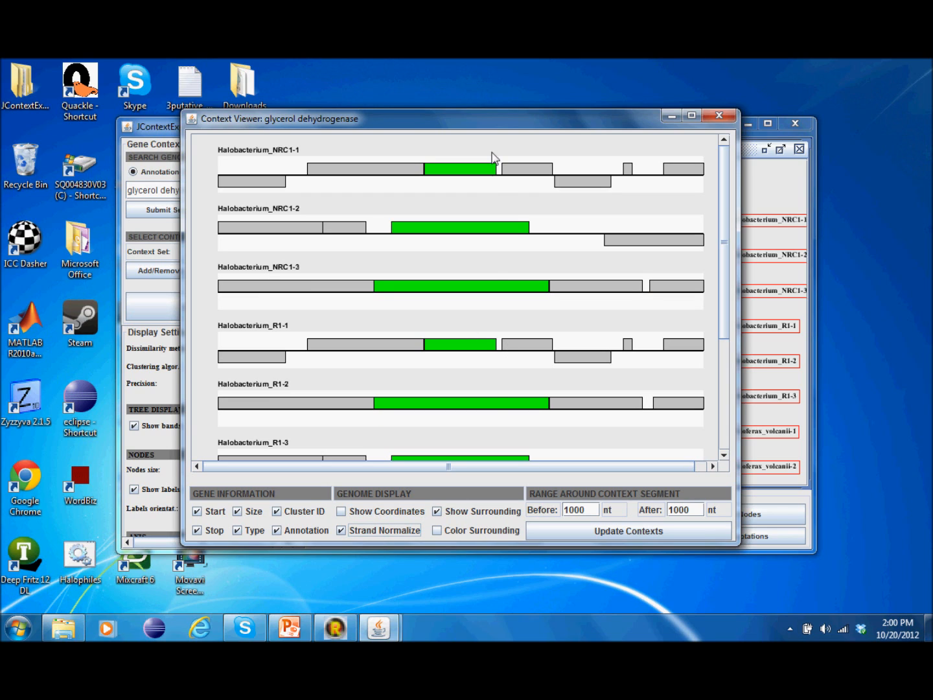
drag(721, 213, 737, 174)
click(393, 515)
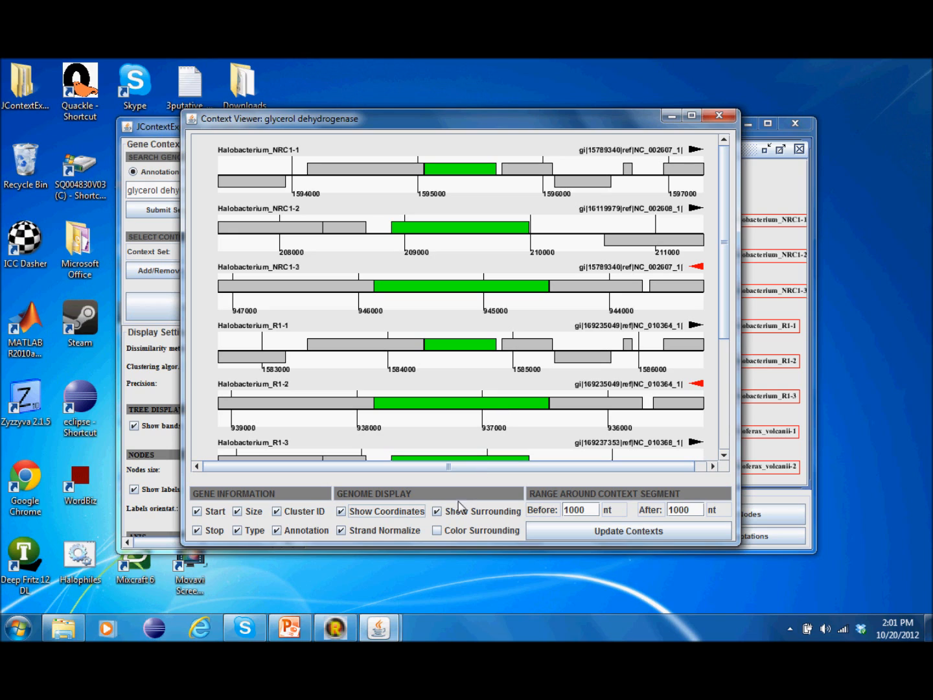
click(397, 534)
click(411, 516)
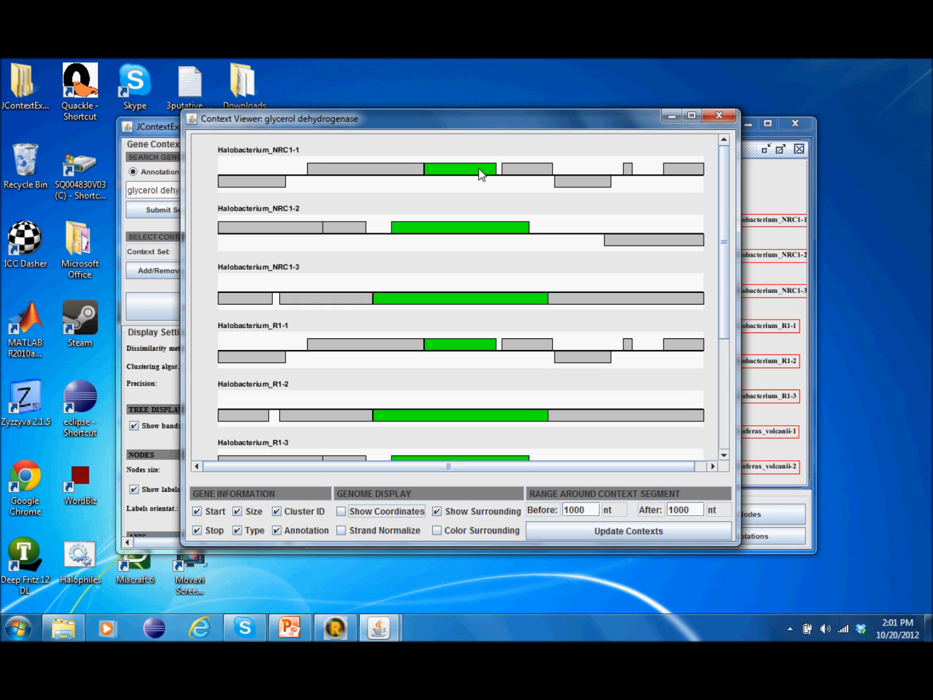
Step: Re-show surrounding genes with Color Surrounding enabled so each neighbour gets a distinct colour
drag(464, 117, 598, 109)
drag(501, 118, 410, 115)
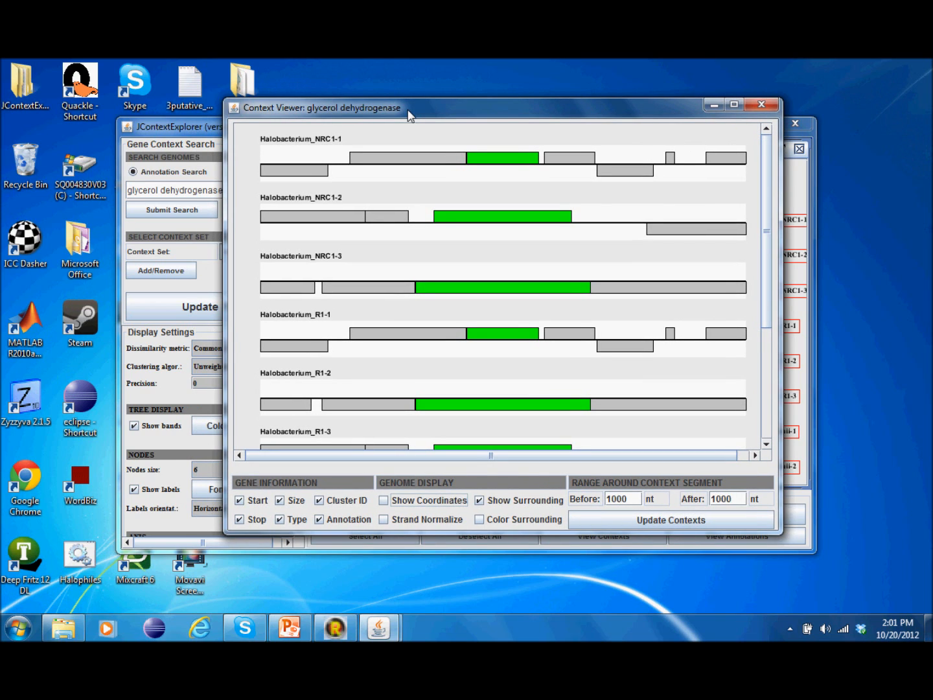
click(521, 503)
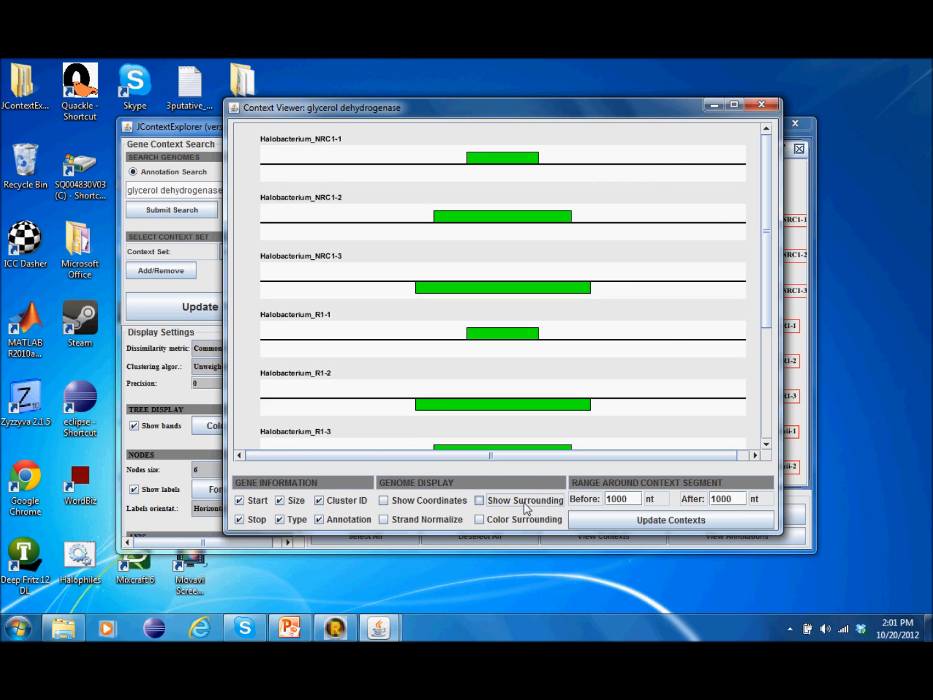
click(525, 504)
click(515, 523)
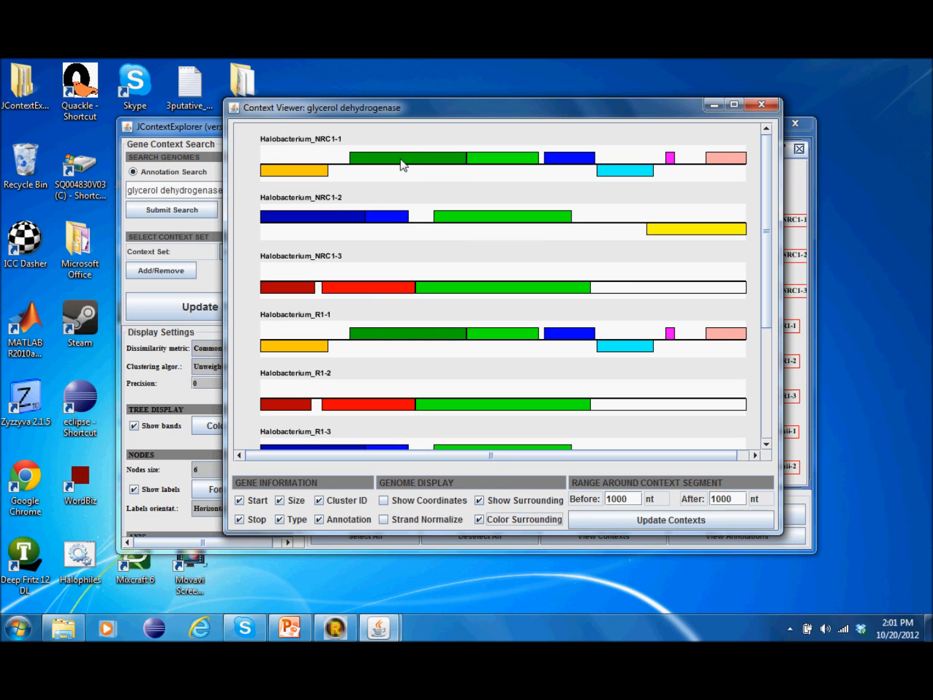
mouse_move(586, 164)
mouse_move(564, 336)
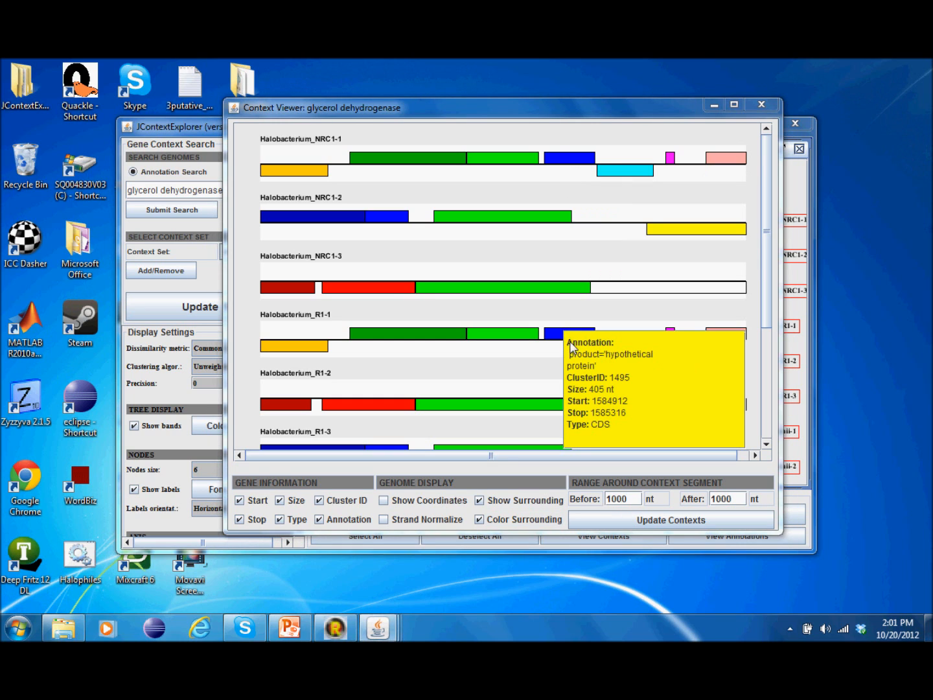
mouse_move(348, 290)
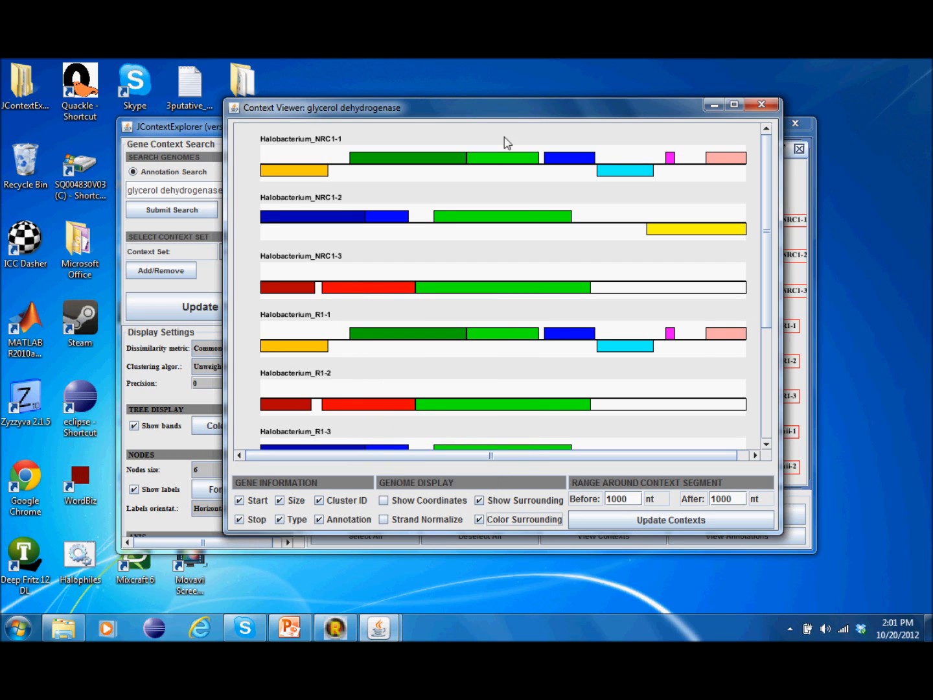
drag(515, 114, 357, 93)
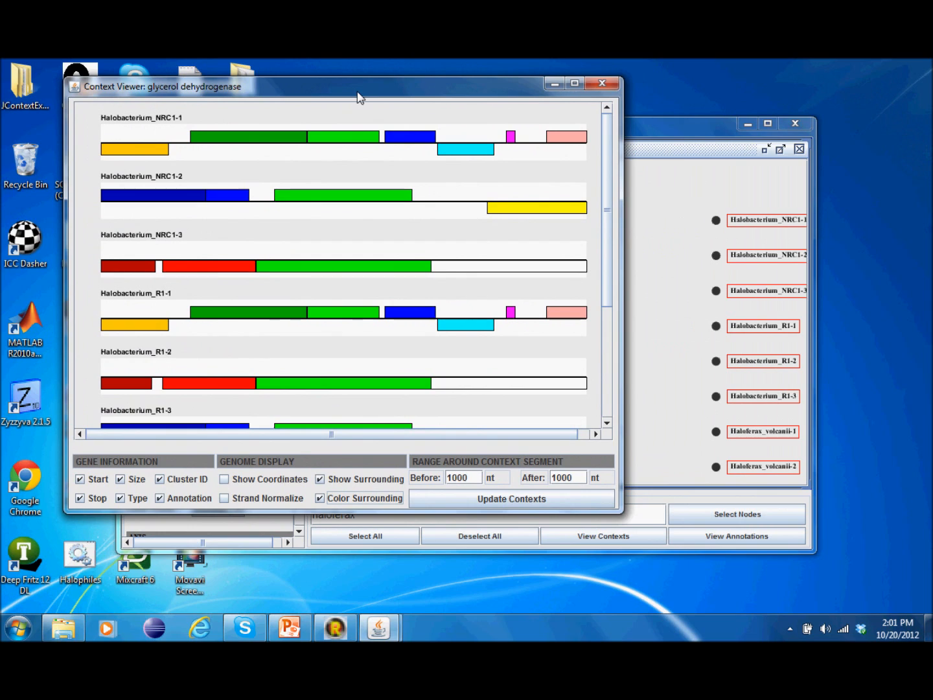
Step: Set the Before and After ranges to 2000 nt, update contexts, and recolour surrounding genes
click(443, 477)
click(368, 498)
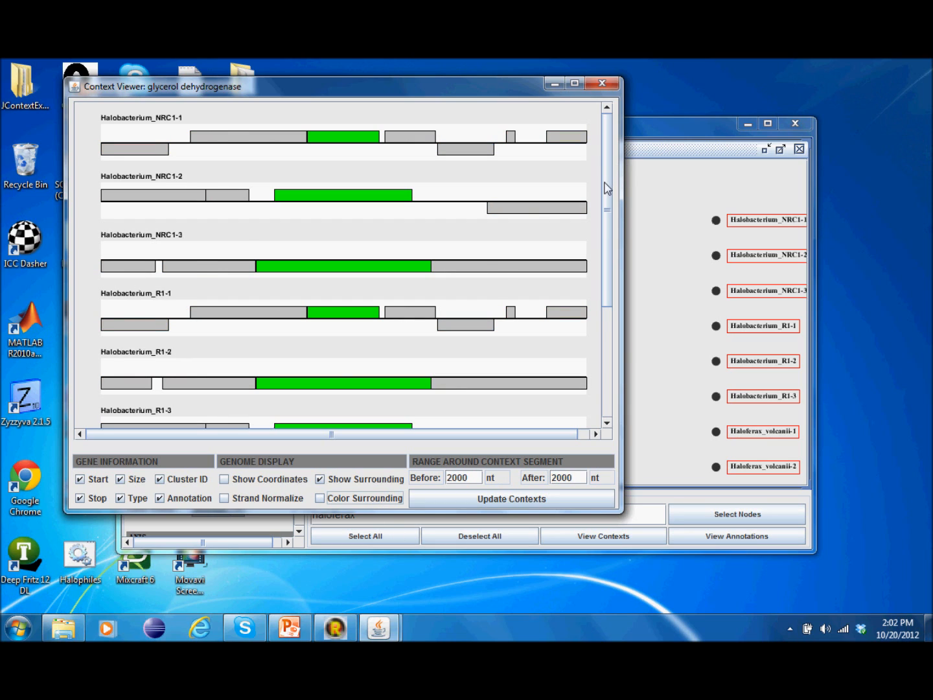
drag(605, 187, 605, 349)
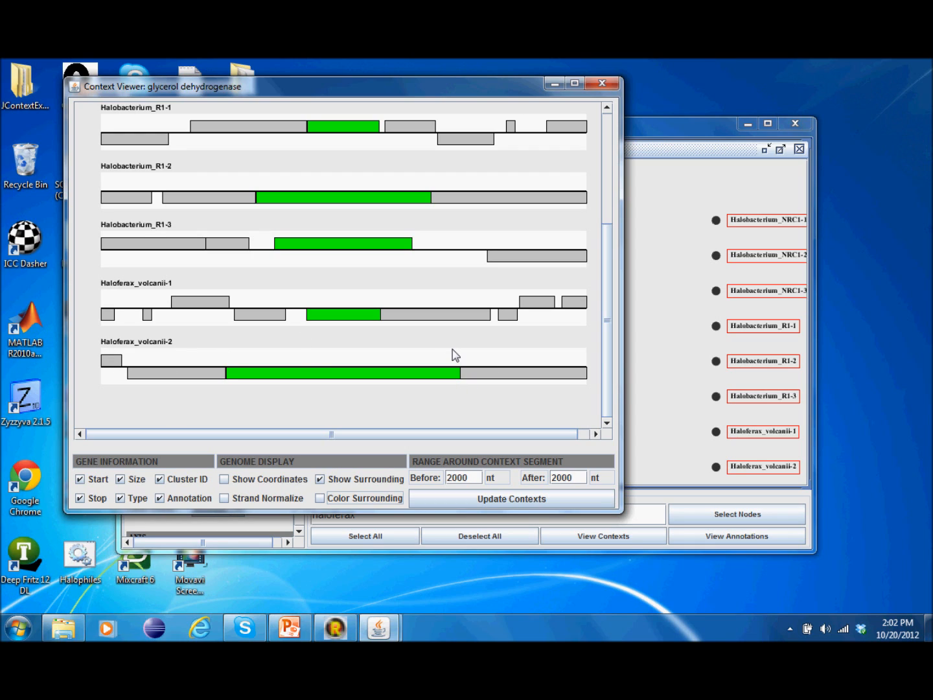
click(503, 500)
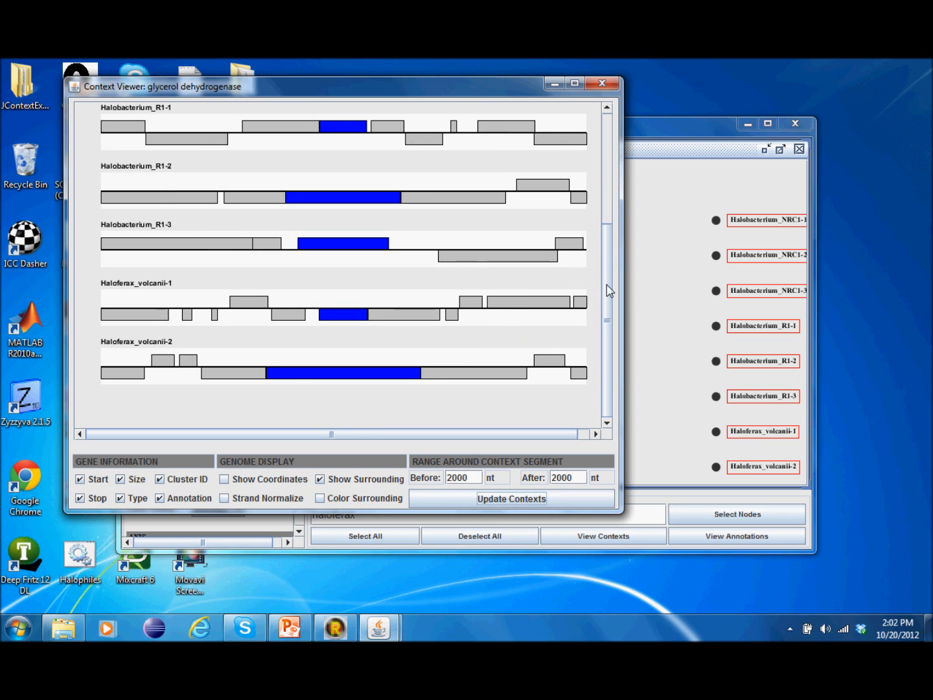
drag(604, 284, 587, 134)
click(363, 499)
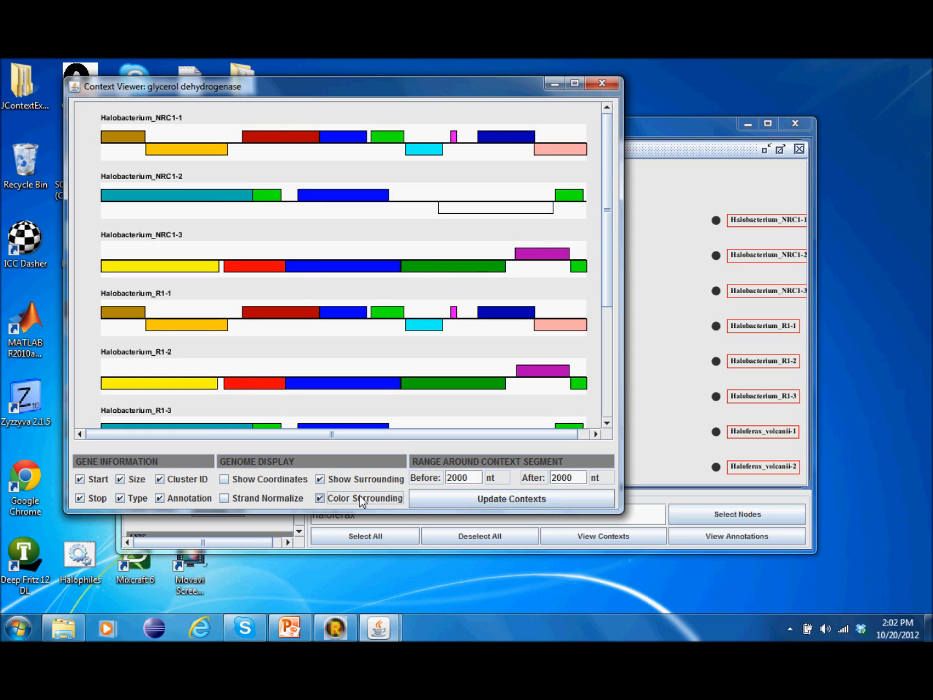
Step: Show the complete gene colour legend, enlarge it, and place it beside the Context Viewer
right_click(407, 186)
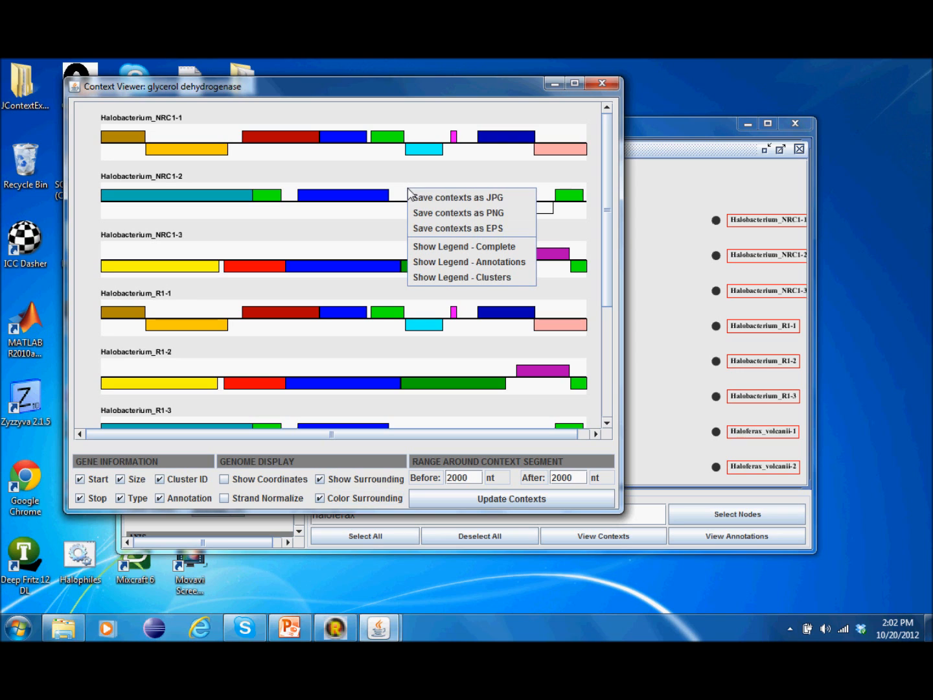
click(493, 262)
mouse_move(684, 447)
mouse_down()
mouse_move(552, 535)
mouse_move(545, 525)
mouse_move(590, 539)
mouse_up()
drag(391, 248, 716, 96)
drag(494, 85, 442, 78)
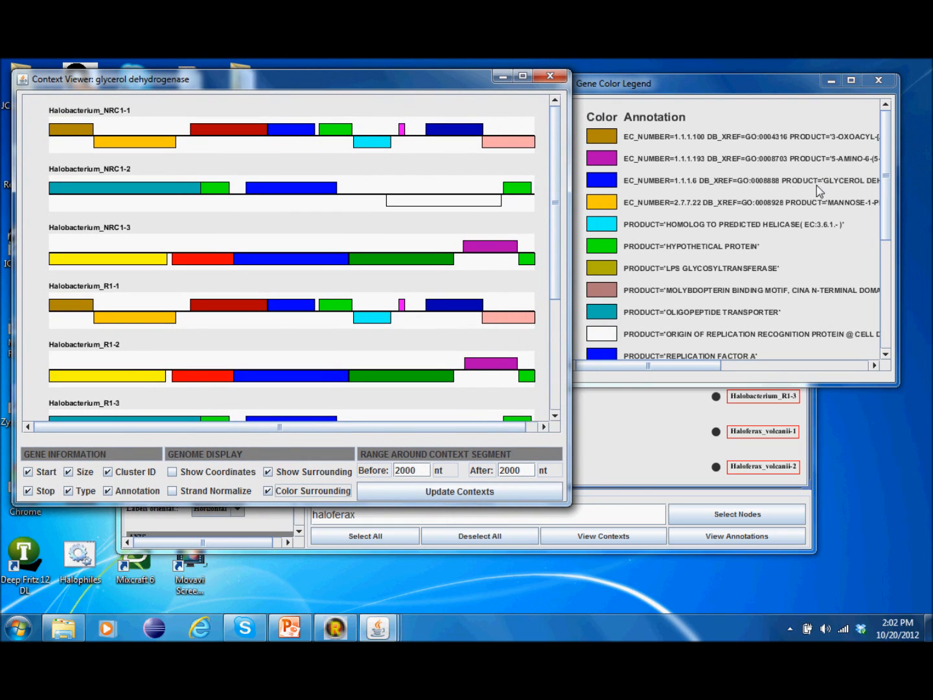
mouse_move(697, 370)
mouse_down()
mouse_move(841, 355)
mouse_move(693, 368)
mouse_up()
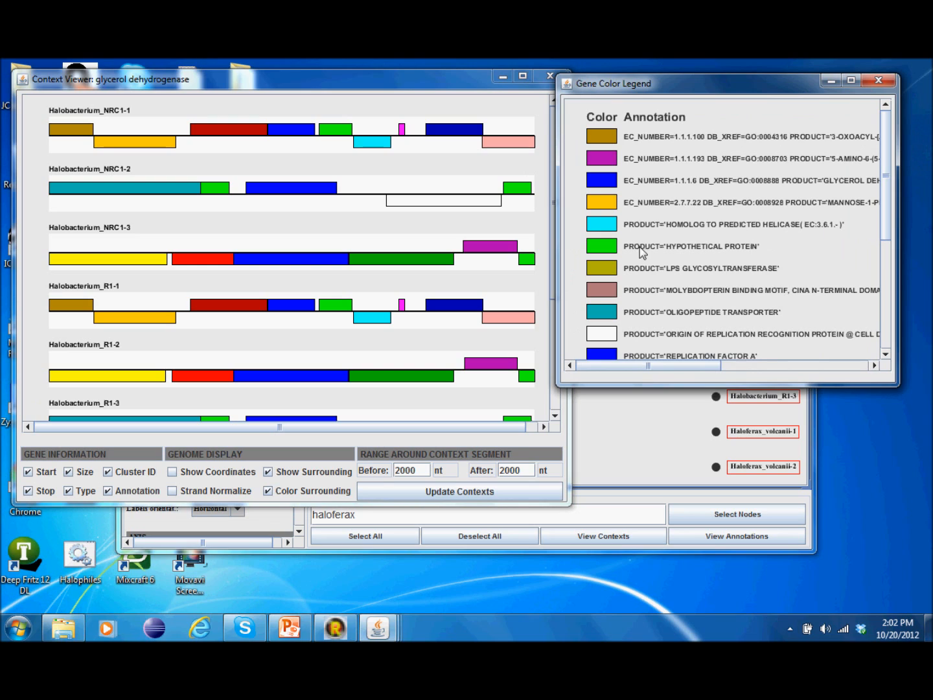
Step: Outline glycerol dehydrogenase, molybdopterin binding and first eight annotations' genes, then close the legend
click(657, 183)
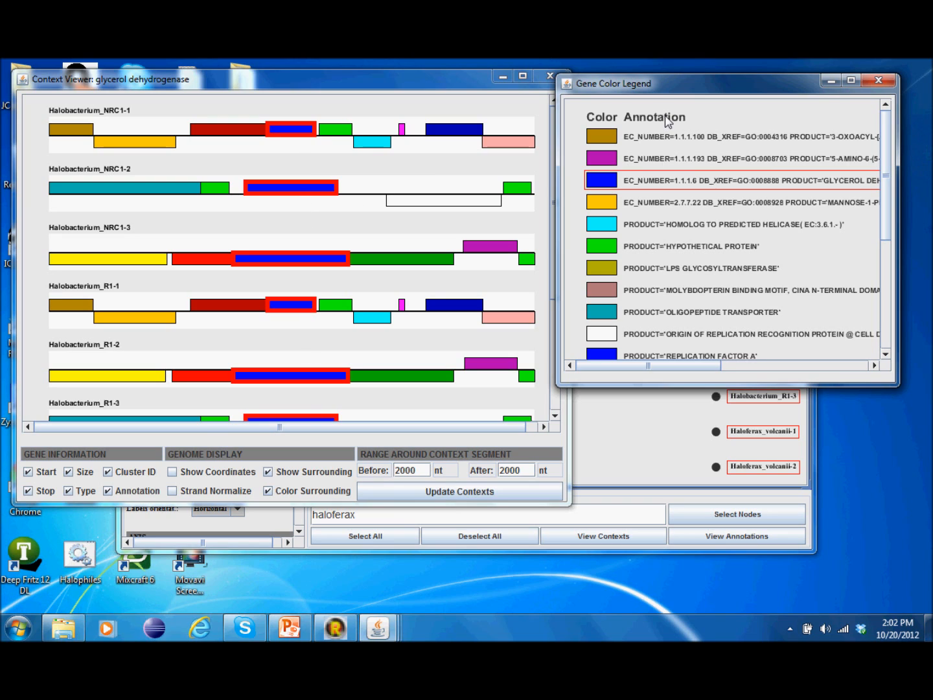
click(674, 290)
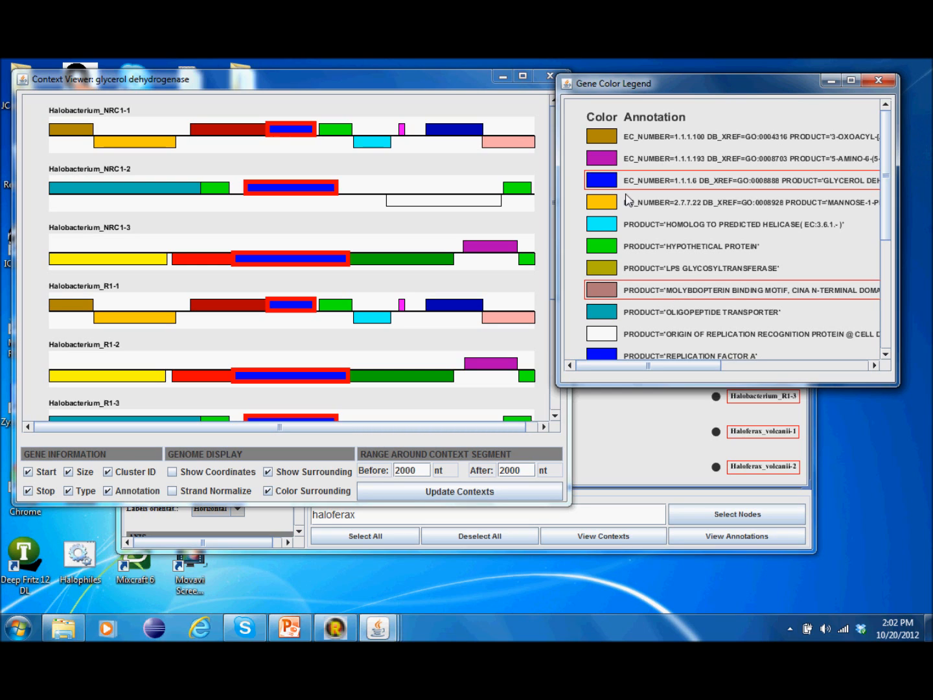
shift+click(644, 143)
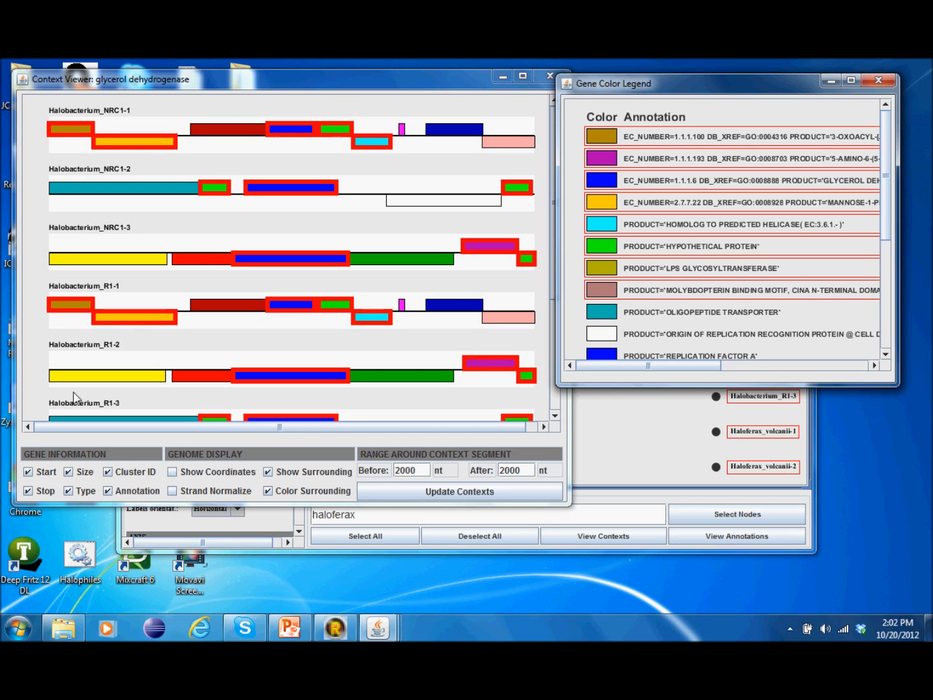
click(878, 81)
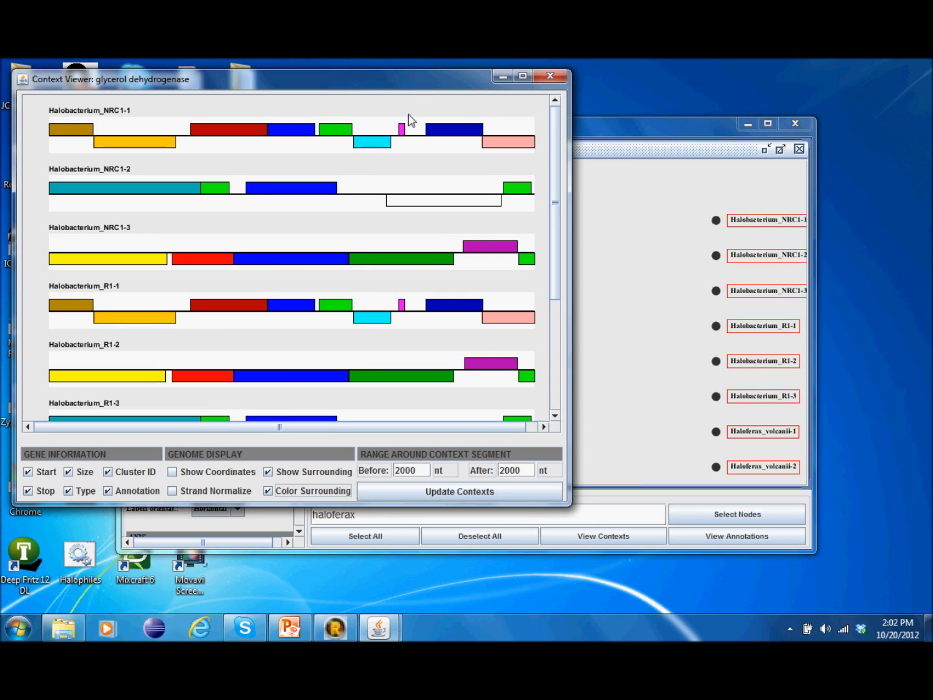
Step: Open the annotations-only legend, view its save options, close it, and move the viewer right
right_click(364, 189)
click(417, 263)
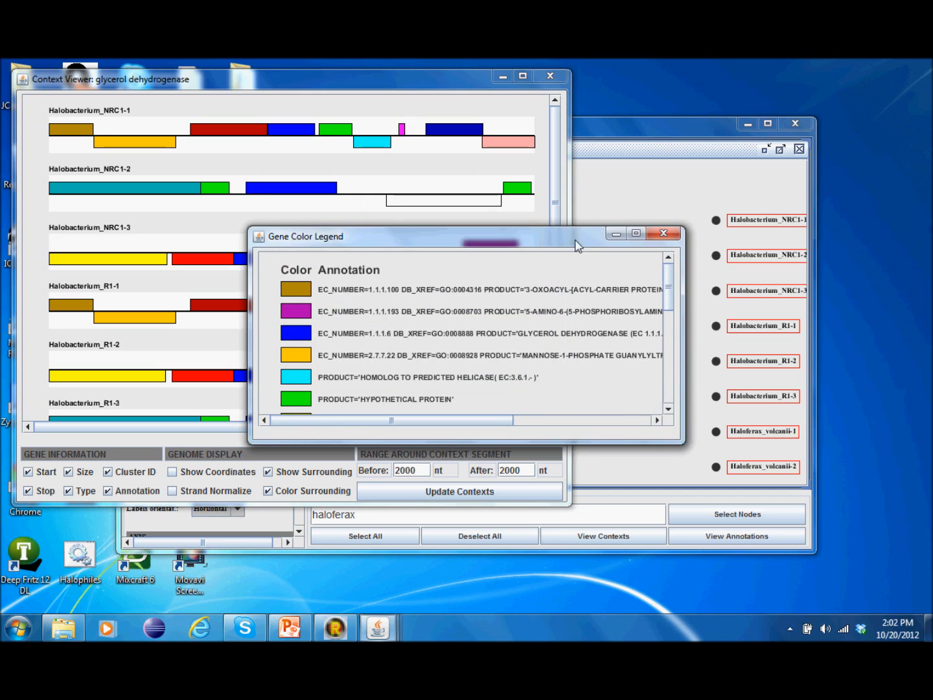
right_click(557, 272)
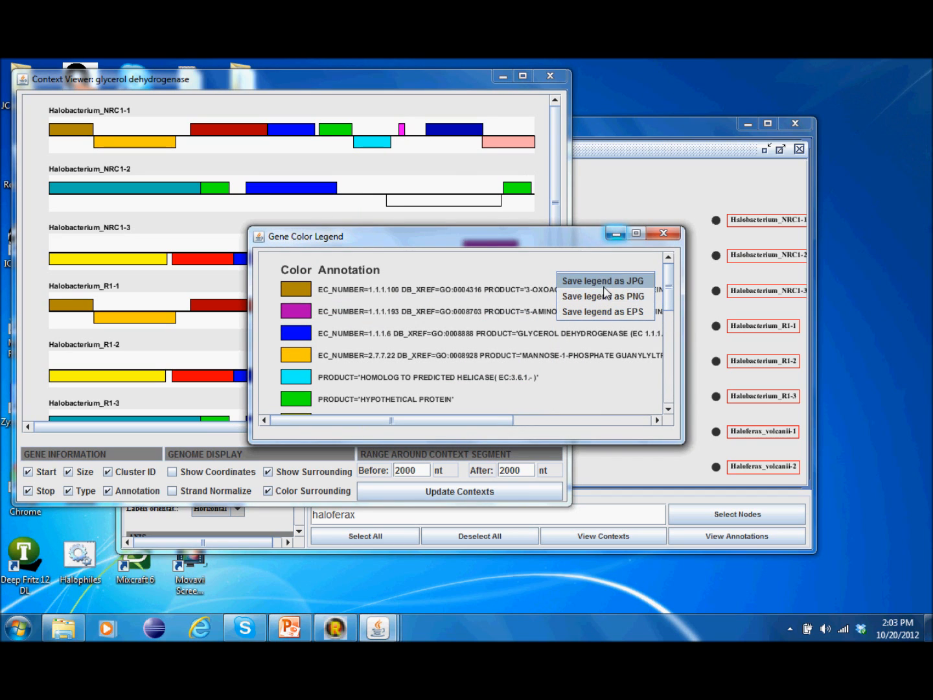
click(662, 233)
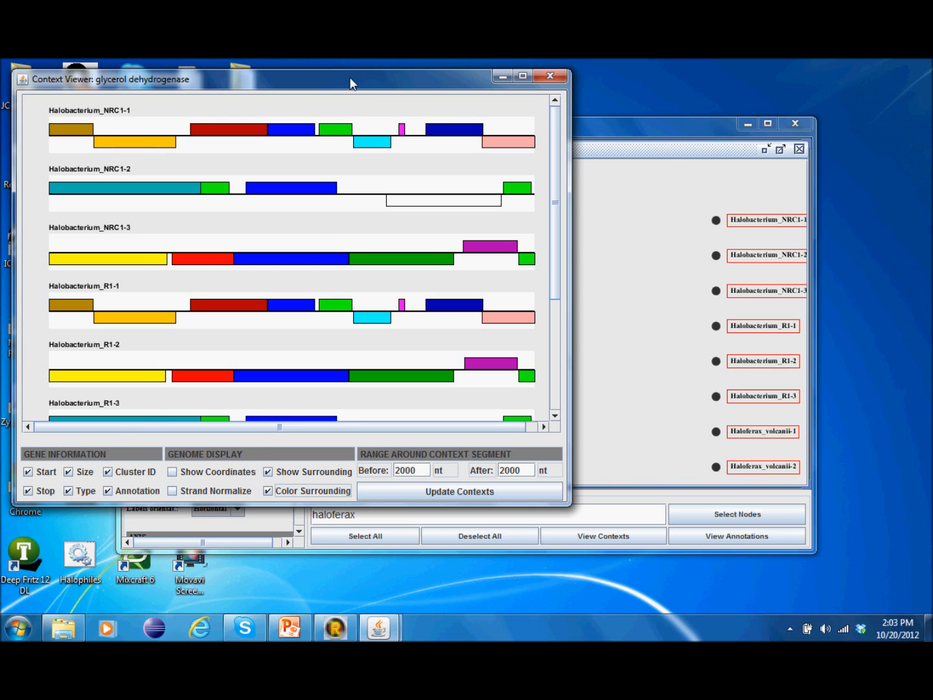
drag(350, 84, 520, 89)
right_click(486, 202)
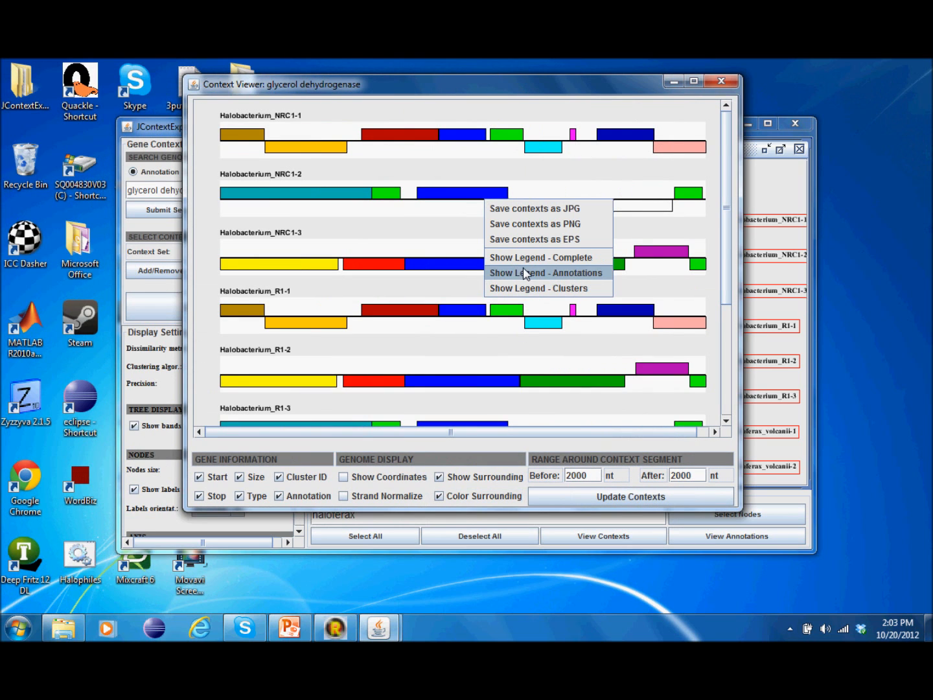
Step: Turn off Color Surrounding and Show Surrounding in the Context Viewer
click(435, 218)
click(456, 493)
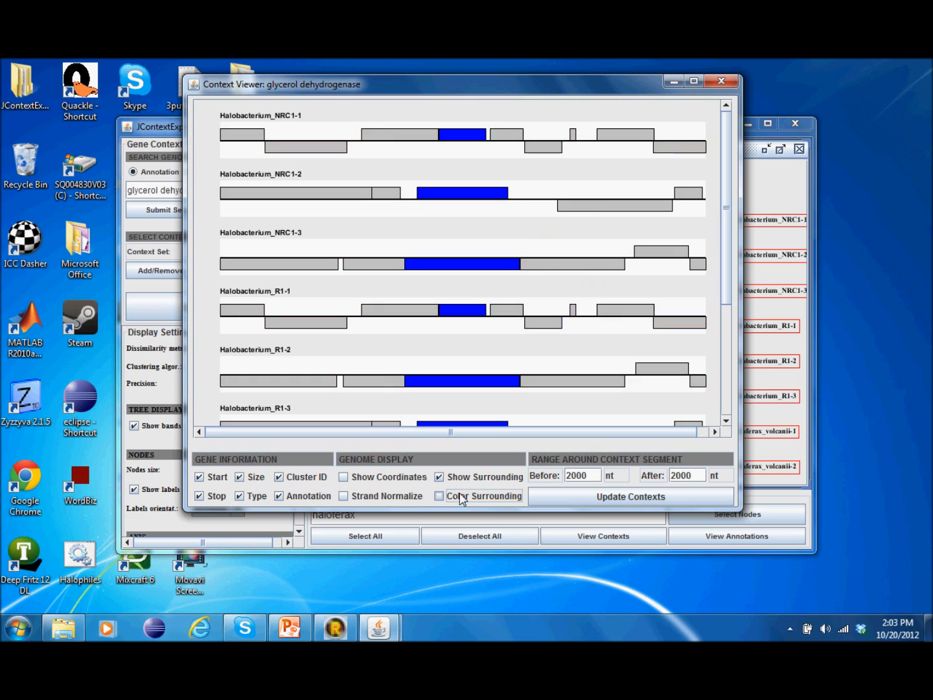
right_click(508, 273)
click(509, 258)
click(490, 476)
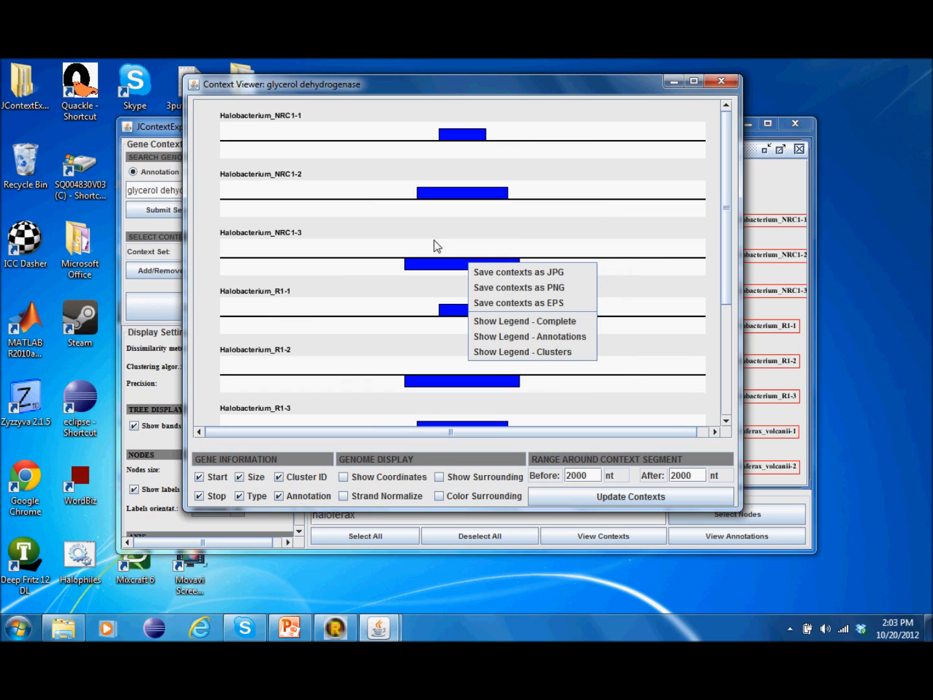
Step: Turn Show Surrounding and Color Surrounding back on
click(455, 494)
click(455, 477)
right_click(455, 327)
click(444, 354)
click(455, 497)
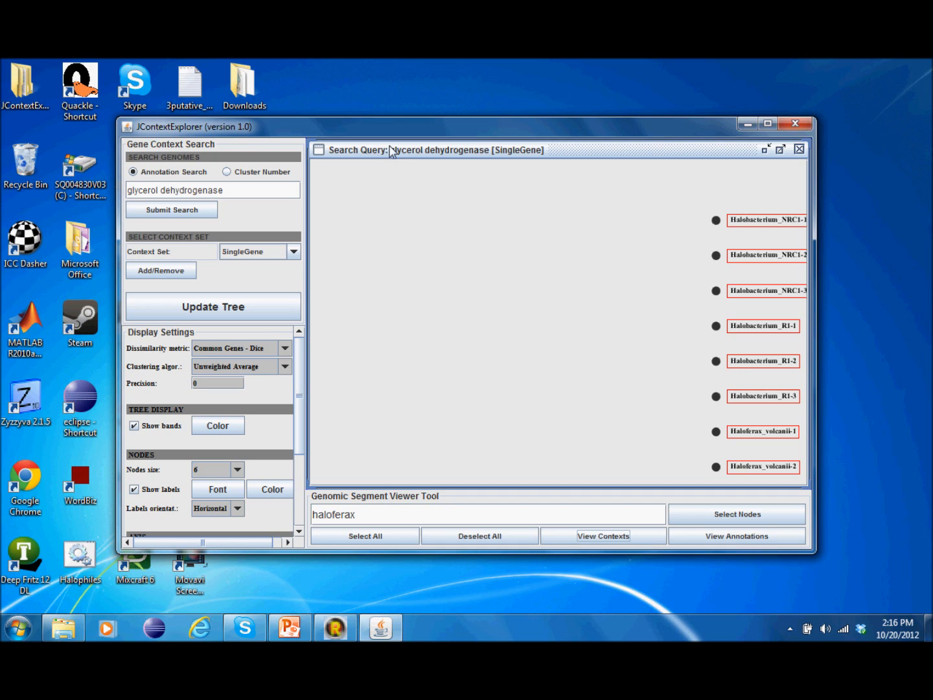
Step: Search 'glycerol dehydrogenase; hexokinase' and view contexts for all nodes of the new tree
click(245, 192)
text(; hexokinase)
click(204, 208)
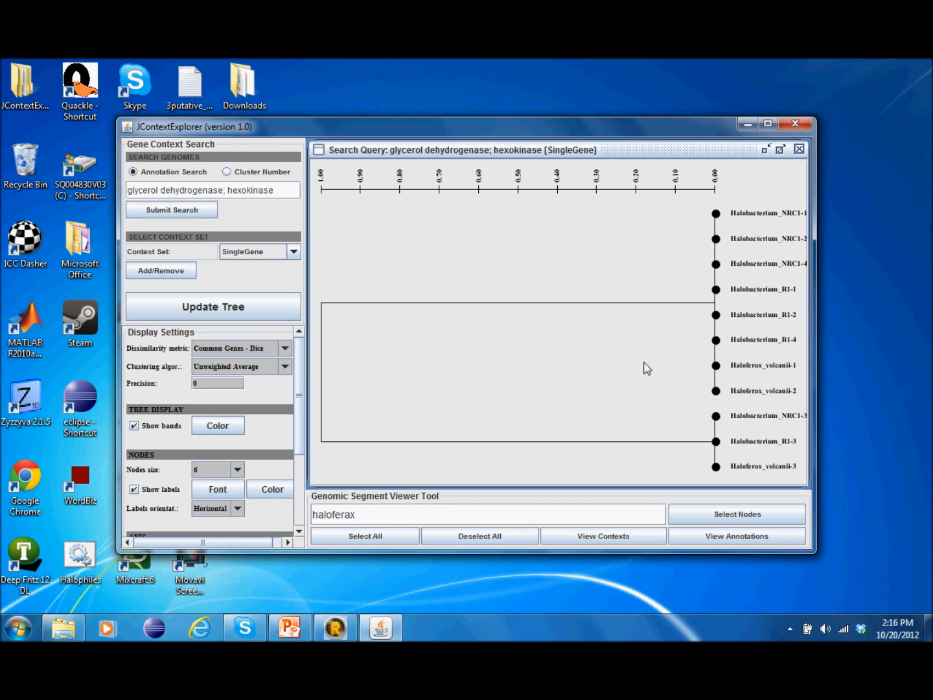
click(368, 537)
click(603, 537)
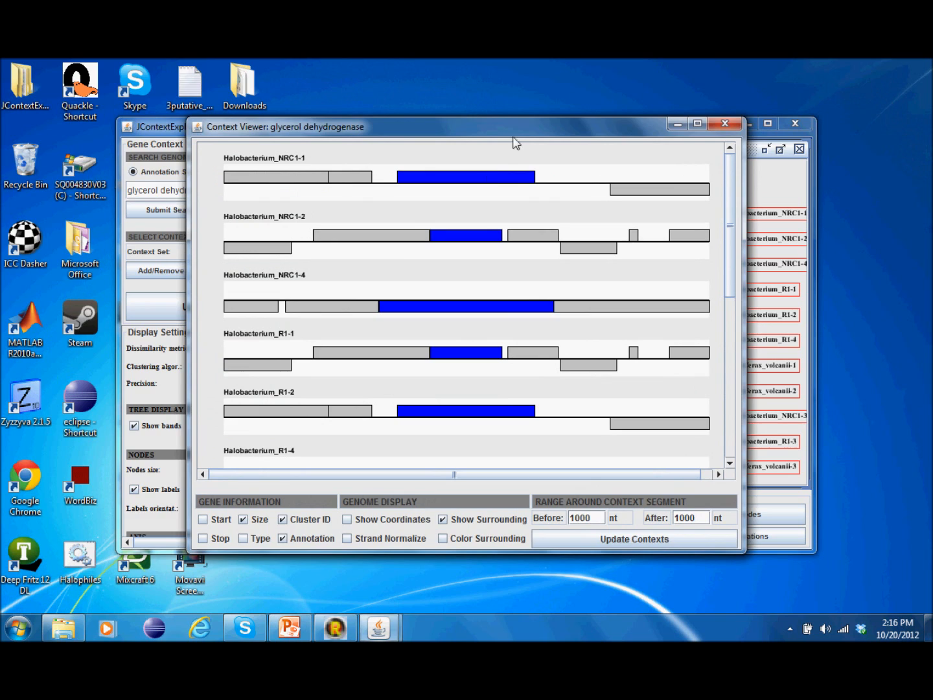
Step: Scroll through the gene contexts and show the Annotations legend
drag(516, 136, 390, 96)
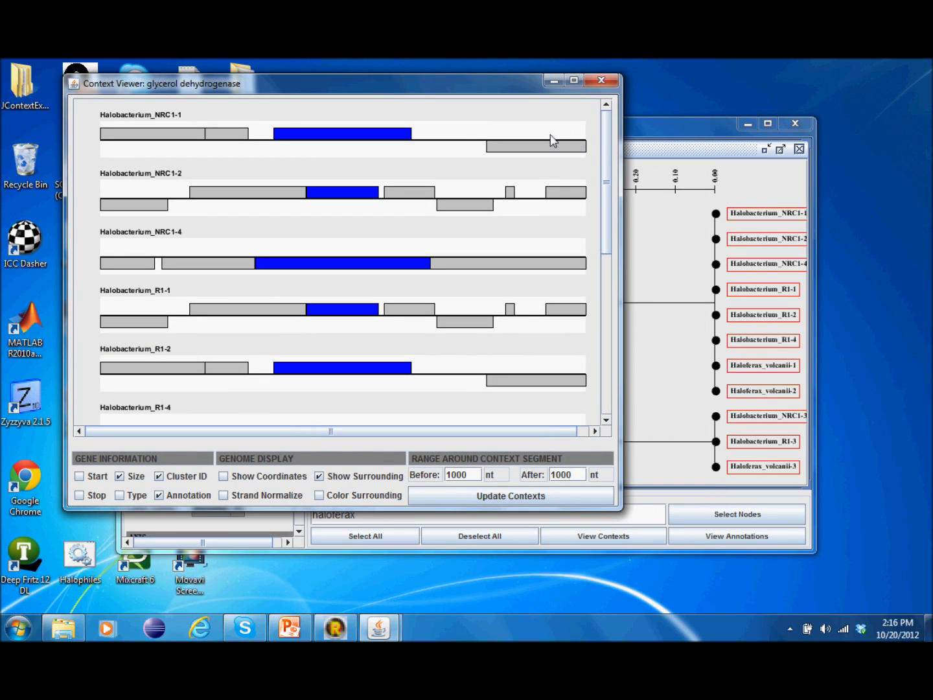
mouse_move(343, 141)
drag(606, 142, 606, 319)
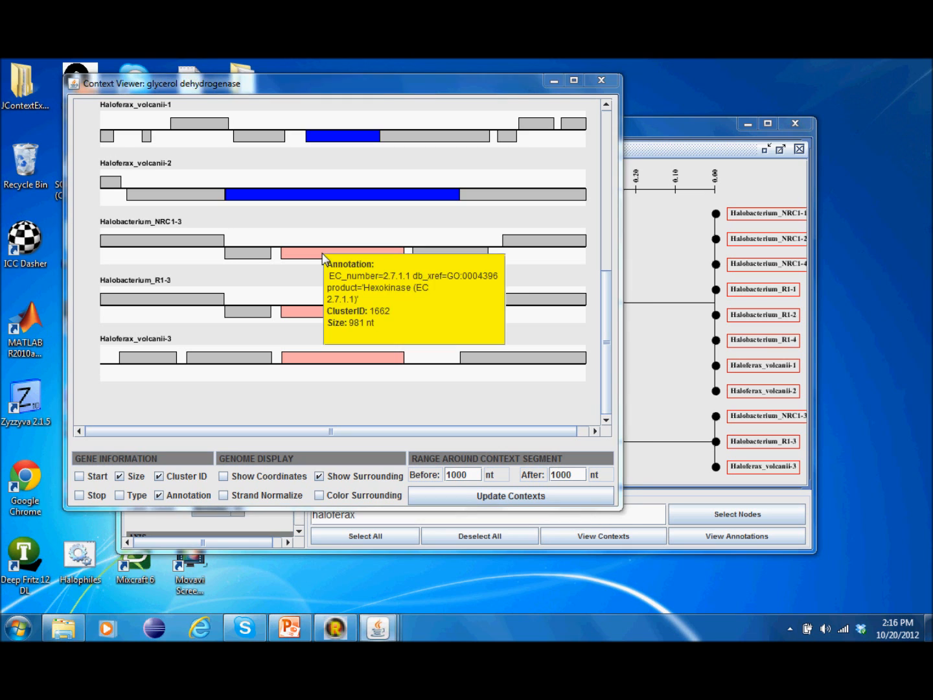
right_click(346, 183)
click(363, 252)
Step: Outline the blue glycerol dehydrogenase genes, then the pink hexokinase genes, in red
drag(404, 247, 721, 90)
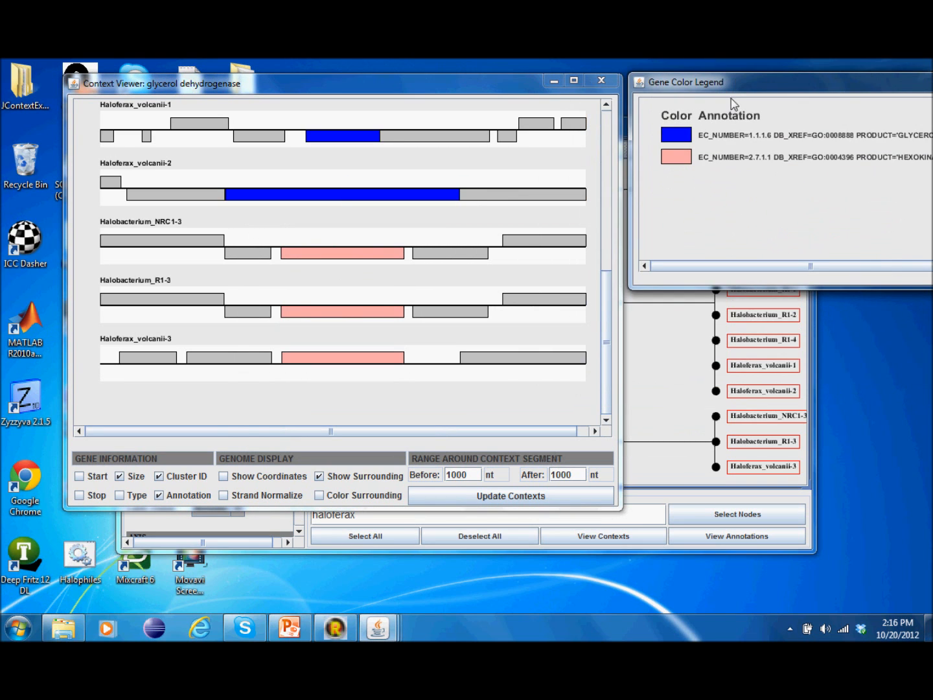
click(731, 135)
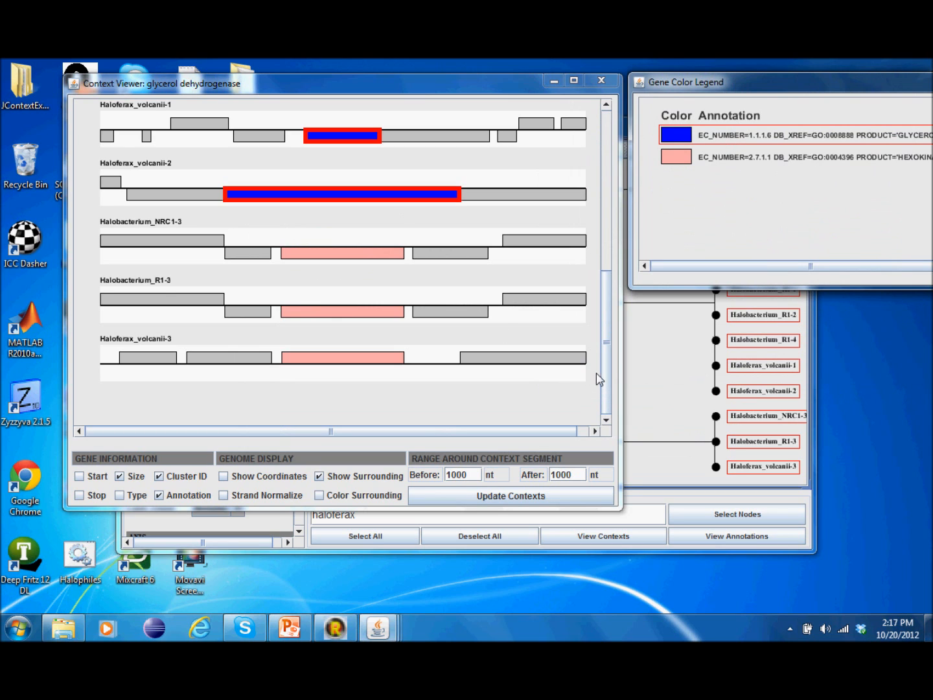
drag(604, 382, 617, 429)
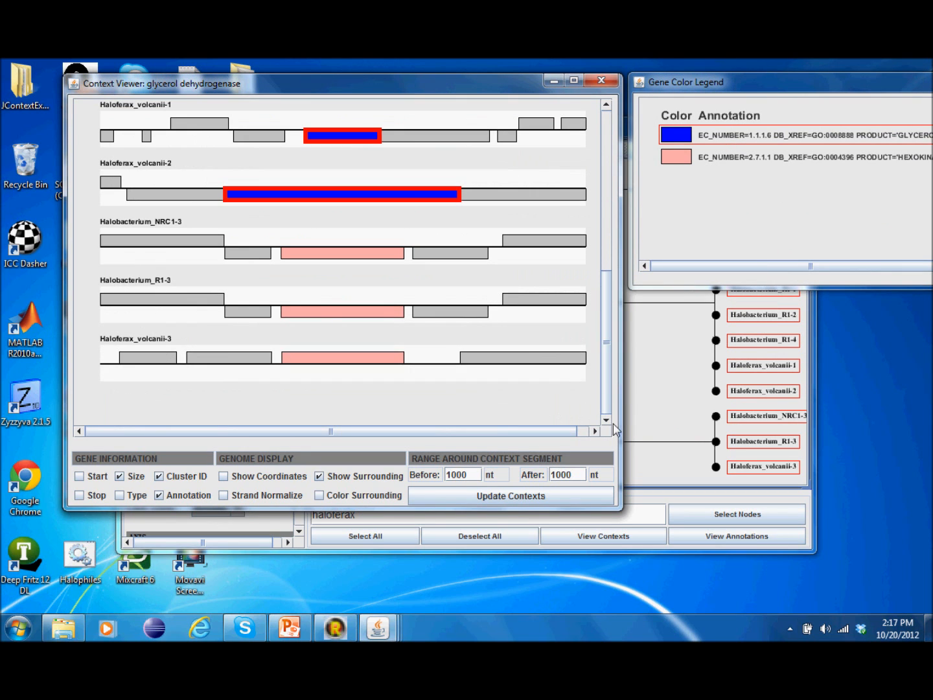
click(721, 157)
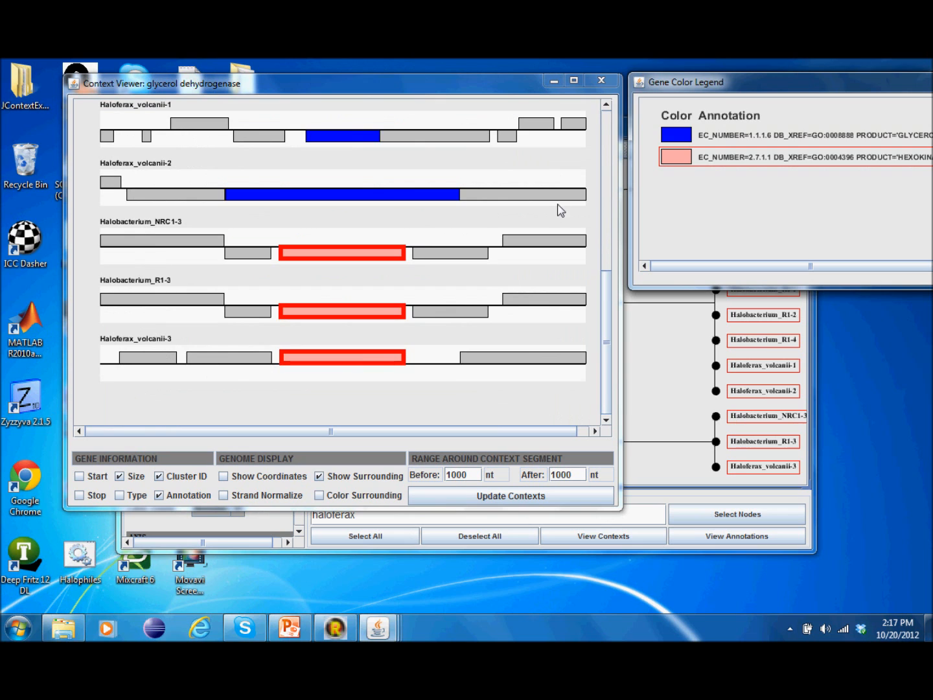
Step: Close the colour legend and the Context Viewer
drag(739, 83, 548, 144)
click(638, 134)
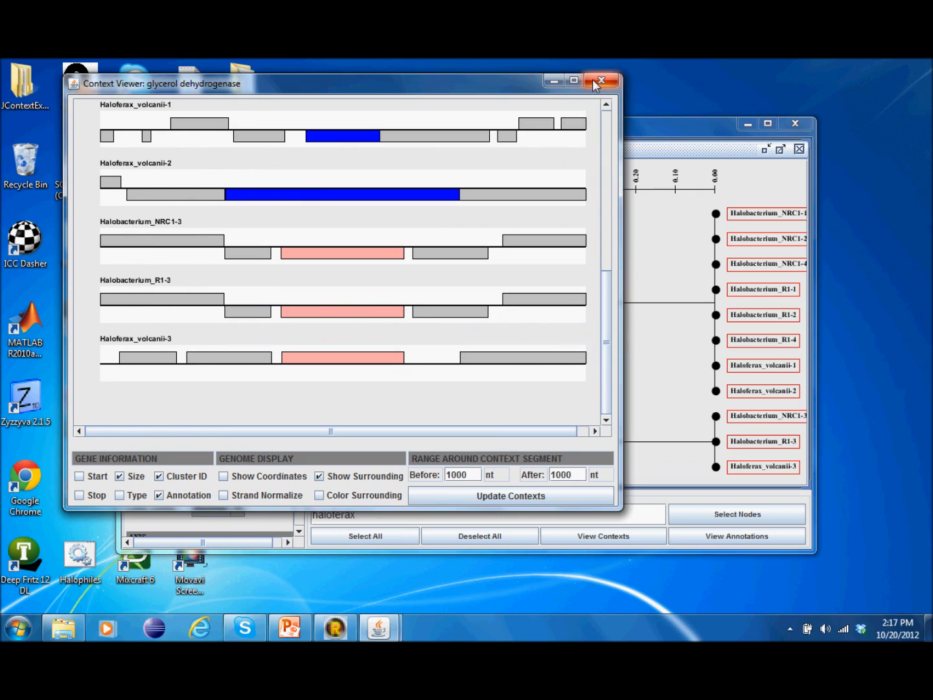
click(602, 79)
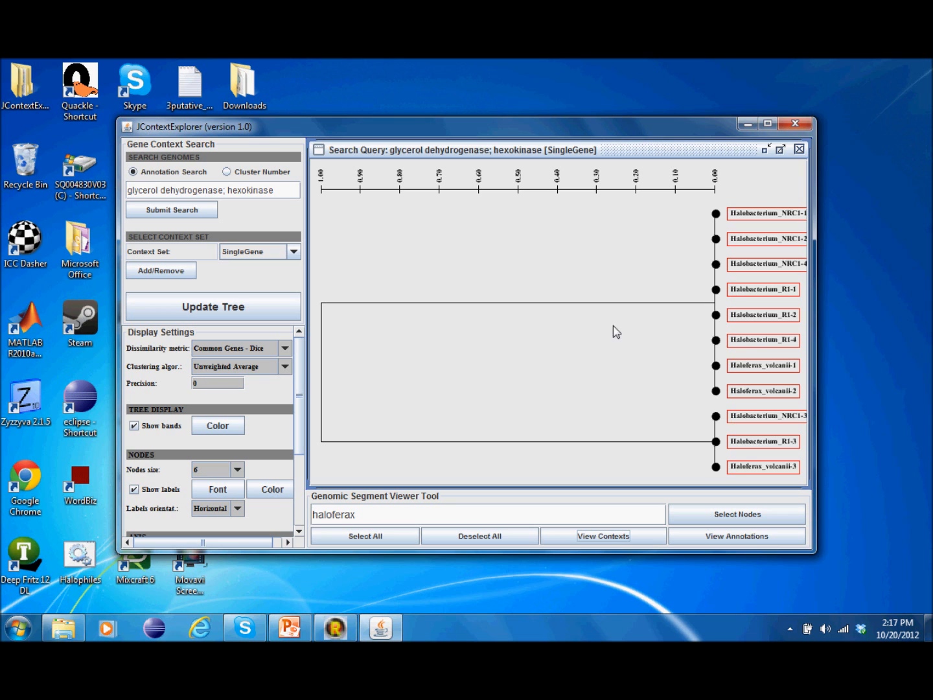
Step: Open the Add or Remove Context Sets dialog from Select Context Set
click(186, 280)
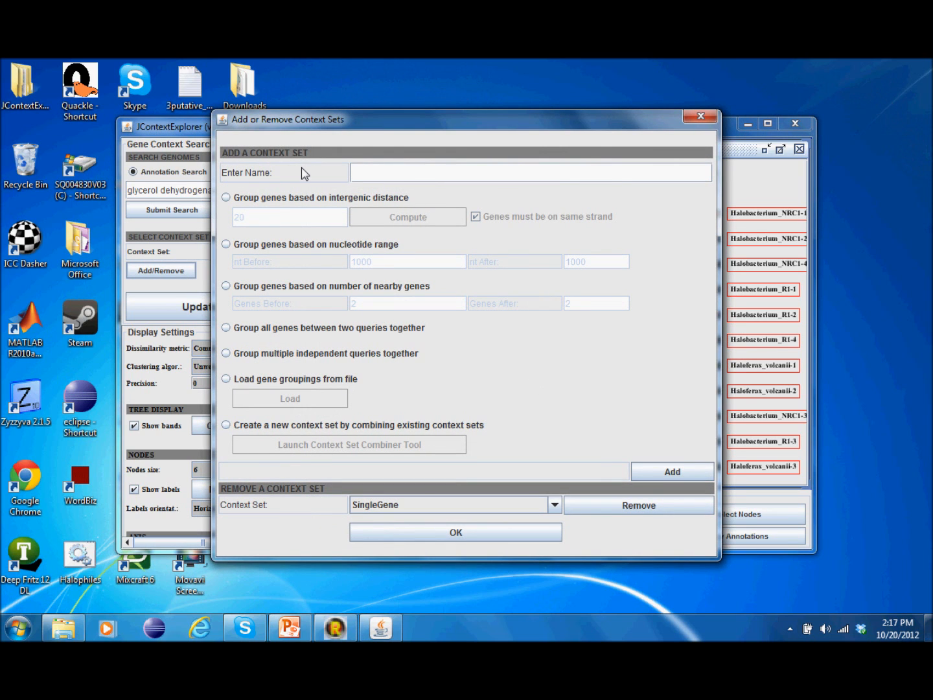
Step: Compare the grouping options and choose grouping genes by nucleotide range
click(300, 198)
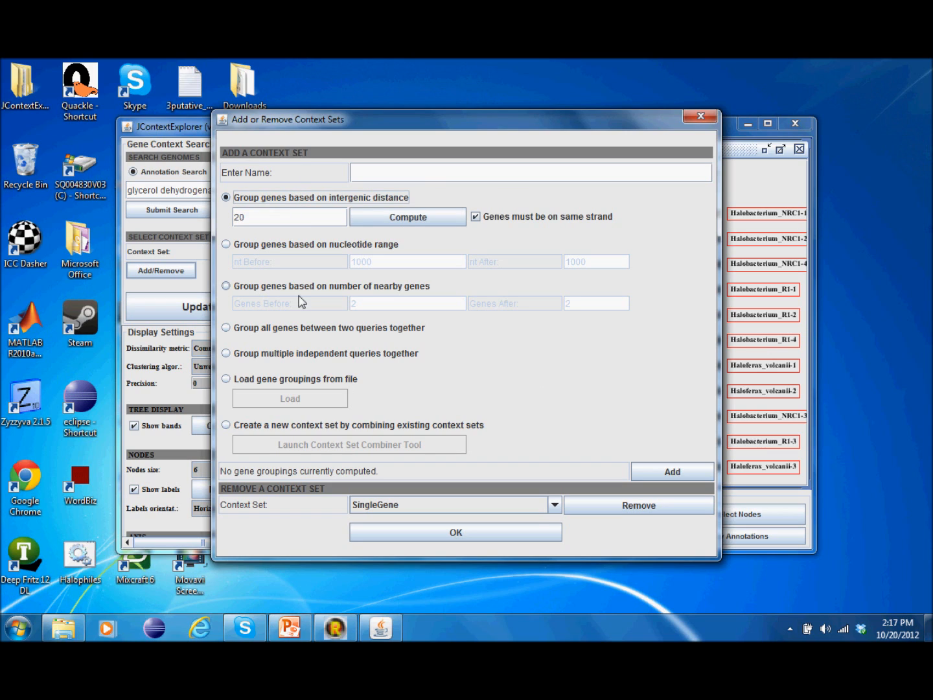
click(310, 328)
click(318, 286)
click(326, 353)
click(324, 200)
click(315, 243)
Step: Add context set Range3000 with nt Before and nt After both 3000
click(391, 179)
text(Ra)
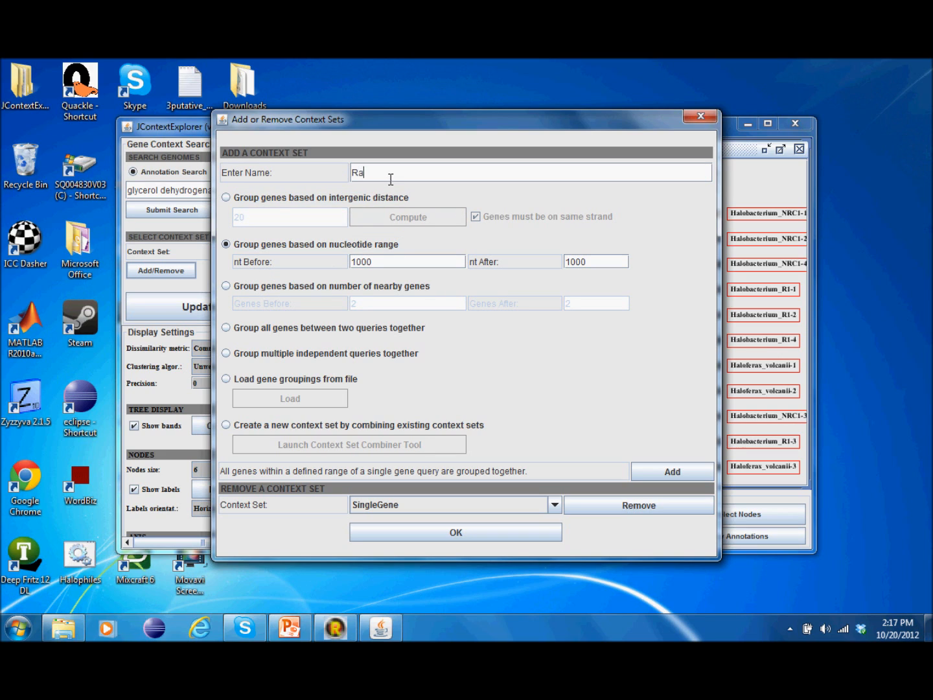
text(nge3000)
click(357, 261)
key(BackSpace)
text(3)
click(568, 261)
key(BackSpace)
text(3)
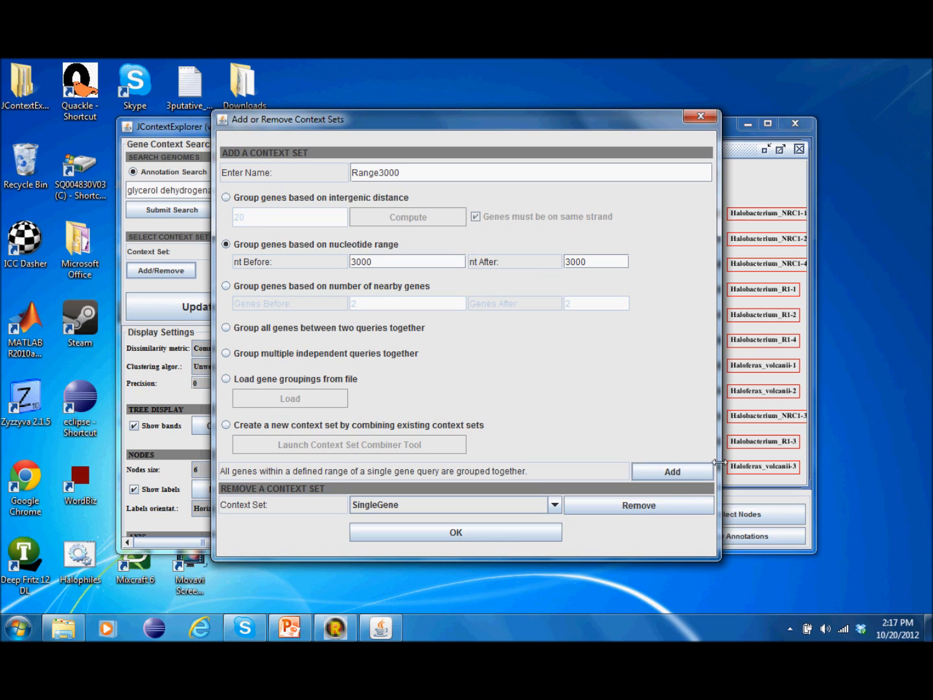
click(669, 473)
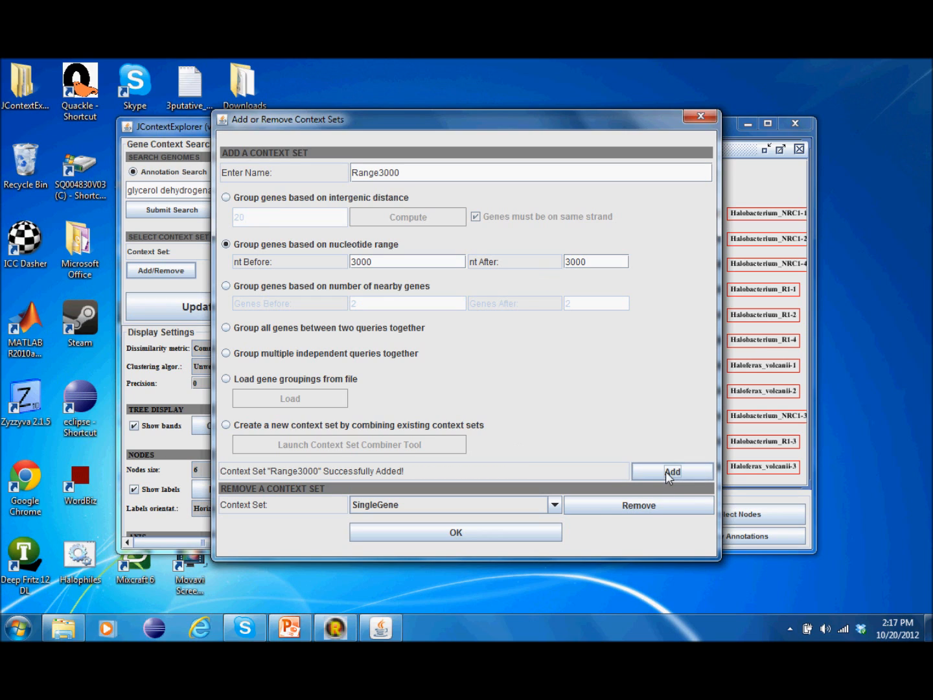
Step: Start a new intergenic-distance context set named Operons
click(555, 504)
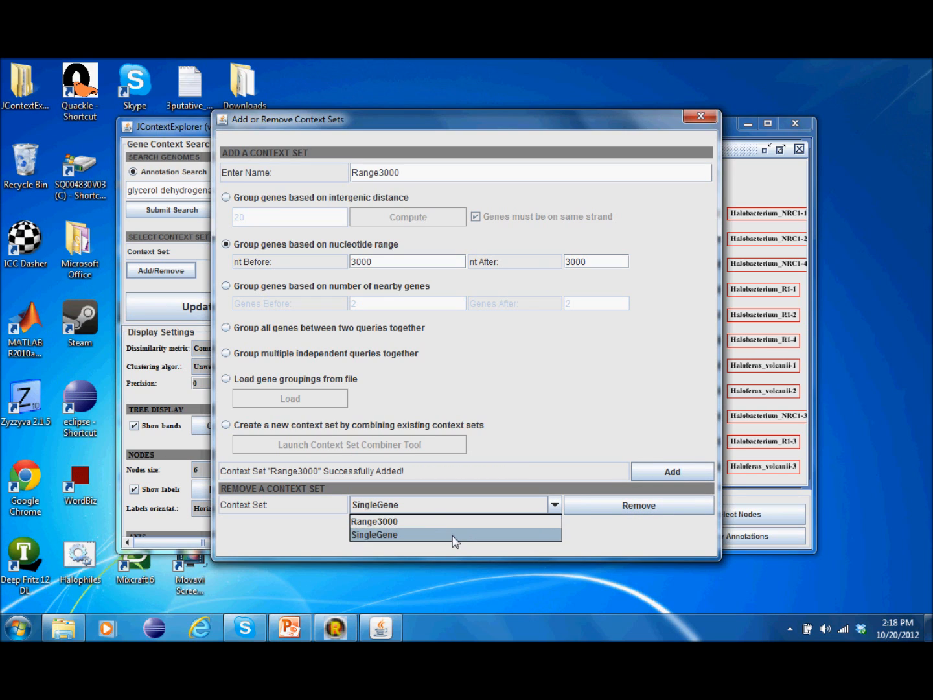
click(555, 505)
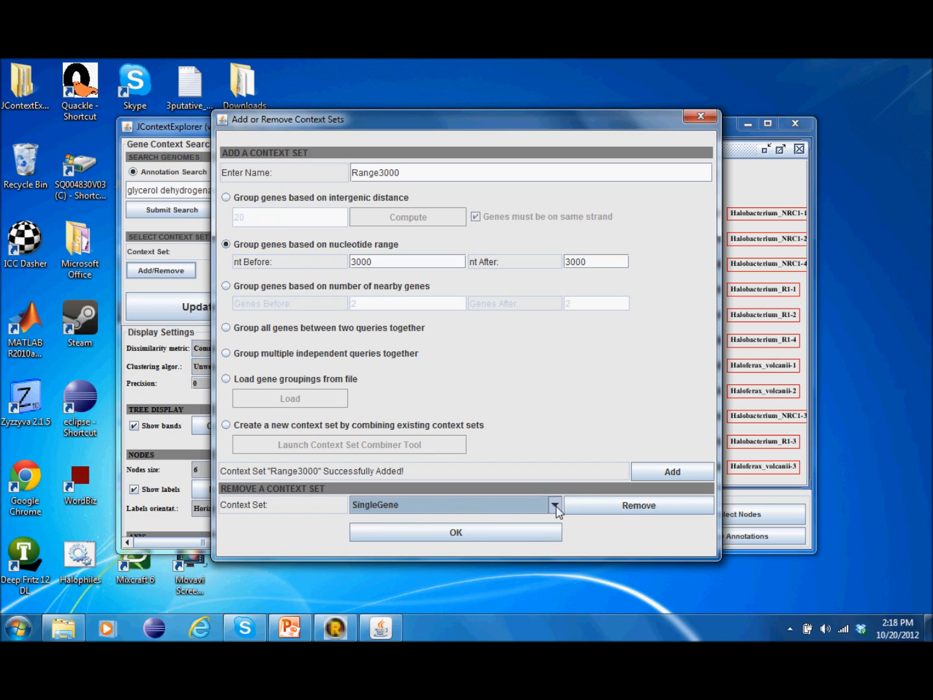
click(383, 198)
double_click(441, 174)
text(Operons)
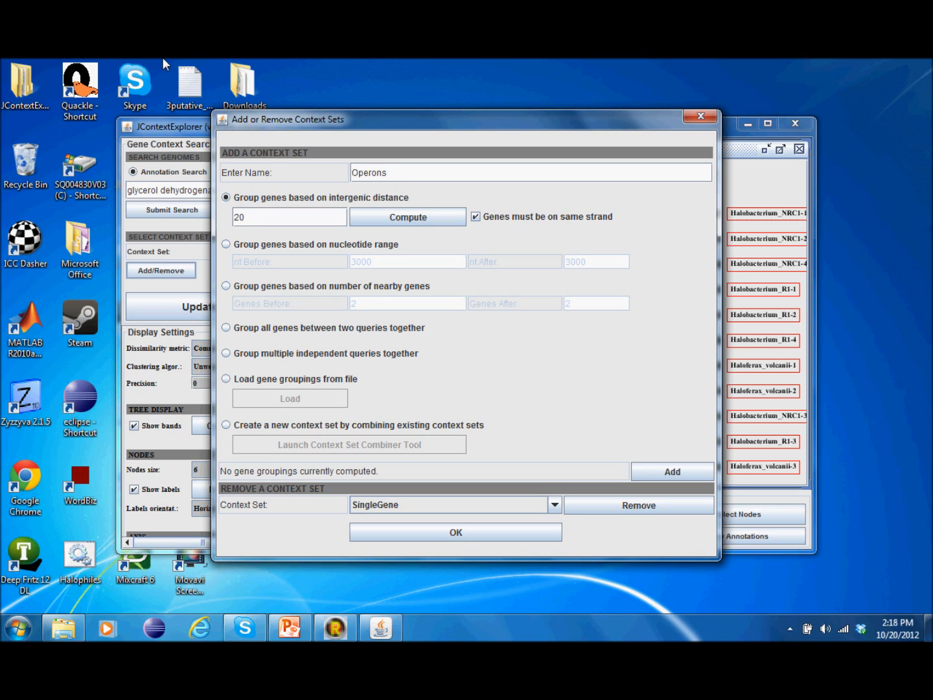
Step: Set intergenic distance to 50, compute the groupings, and add the Operons set
drag(277, 215, 210, 219)
key(BackSpace)
text(50)
click(427, 219)
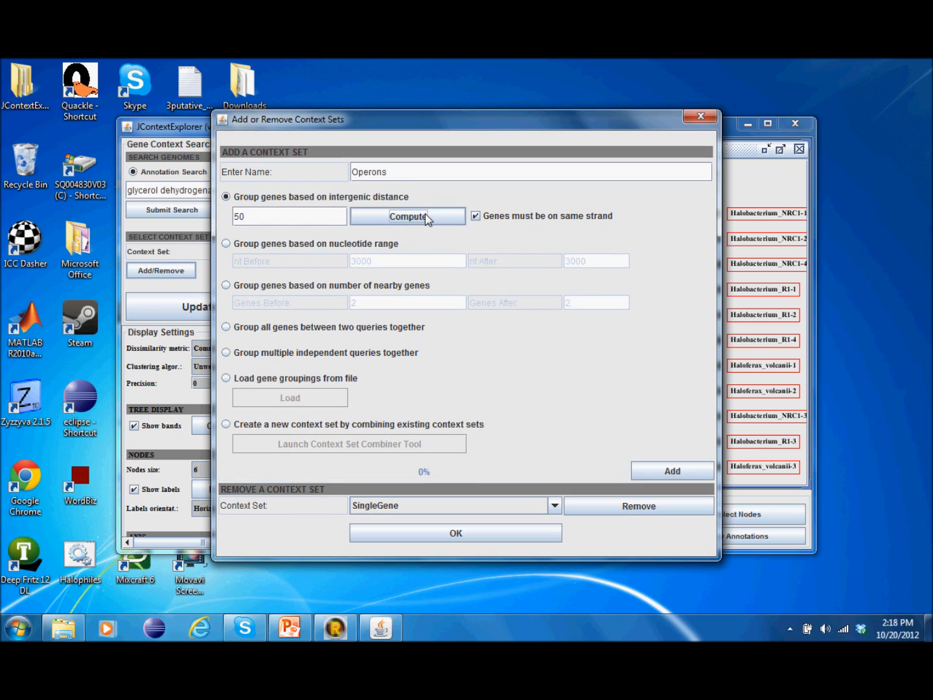
click(677, 471)
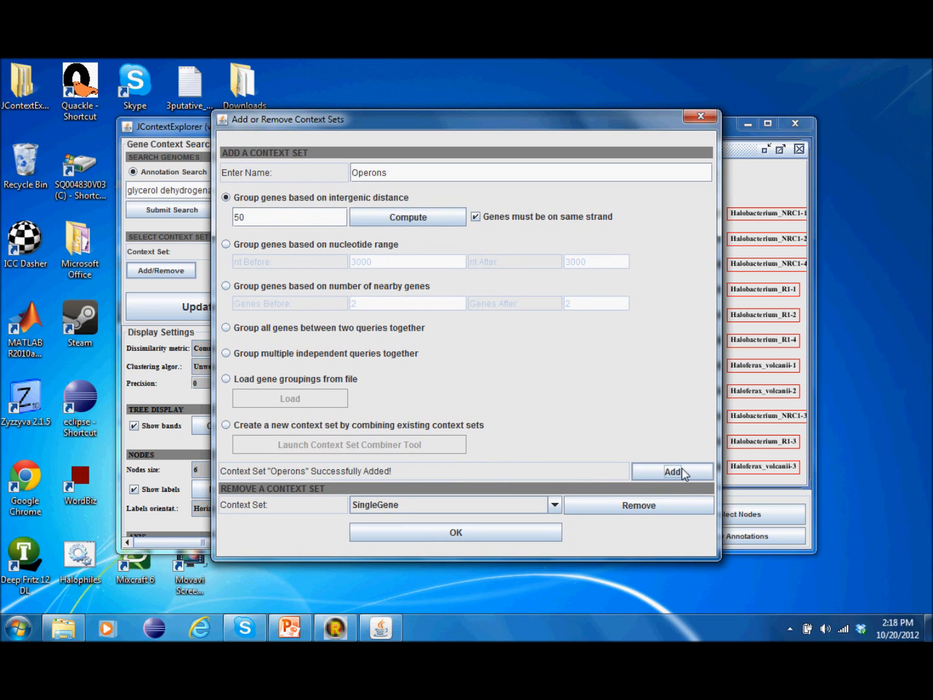
Step: Check that Operons is listed among context sets and close the dialog with OK
click(559, 504)
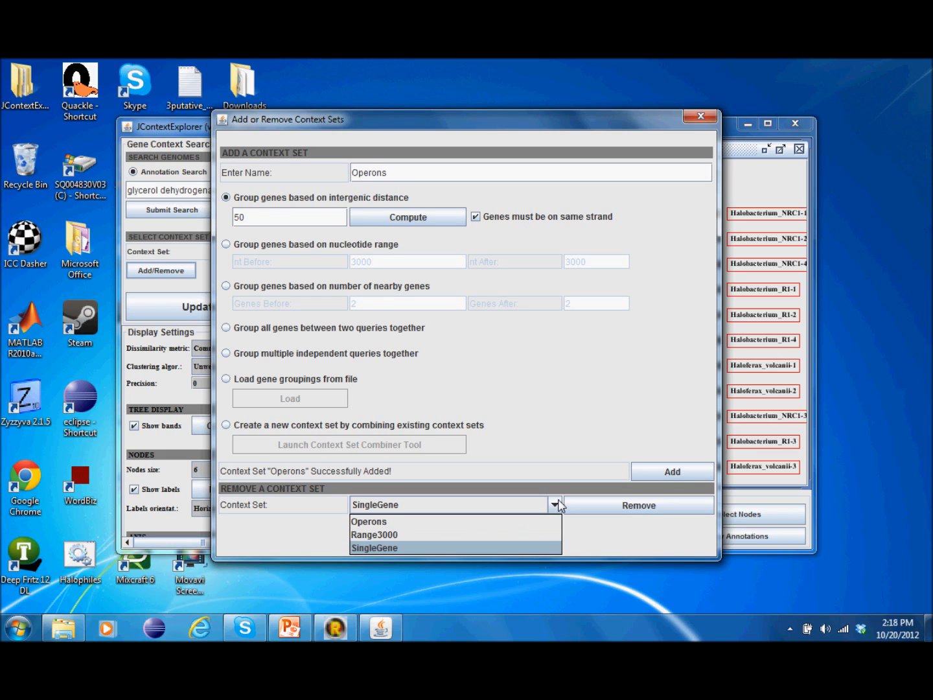
click(556, 504)
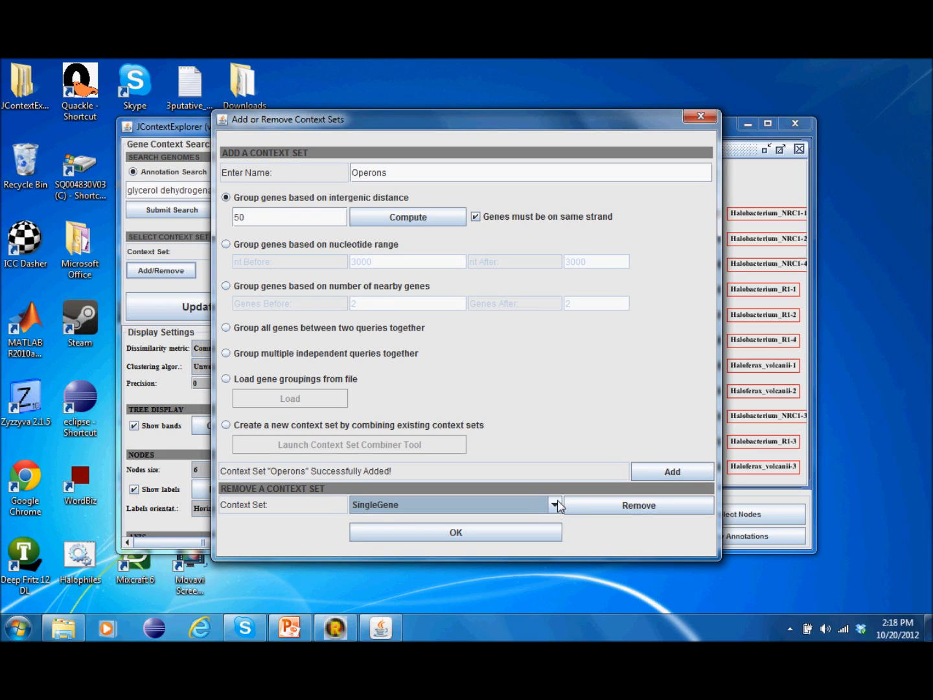
click(470, 532)
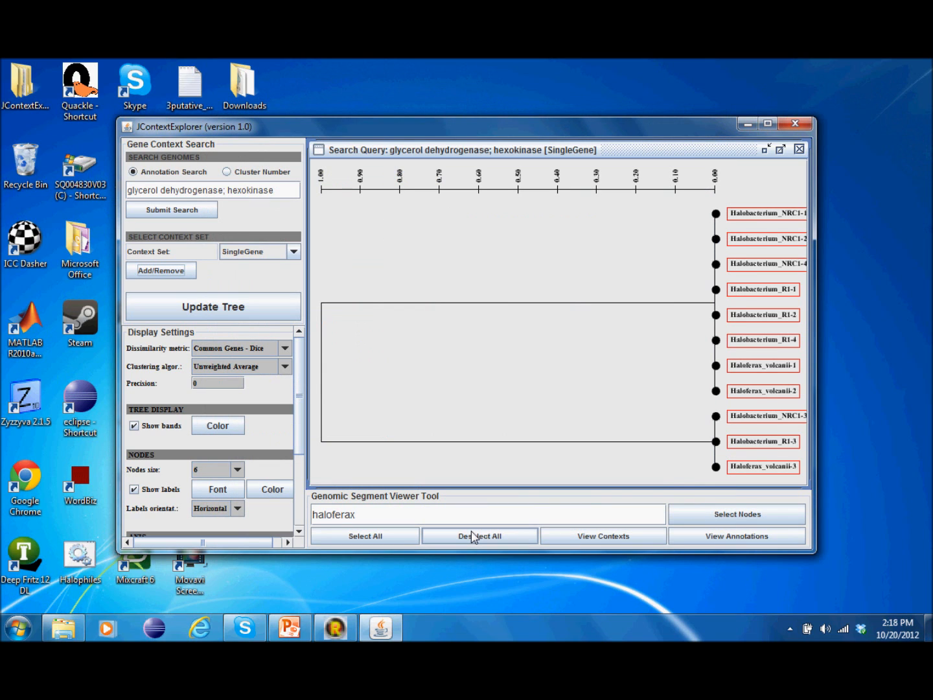
click(294, 253)
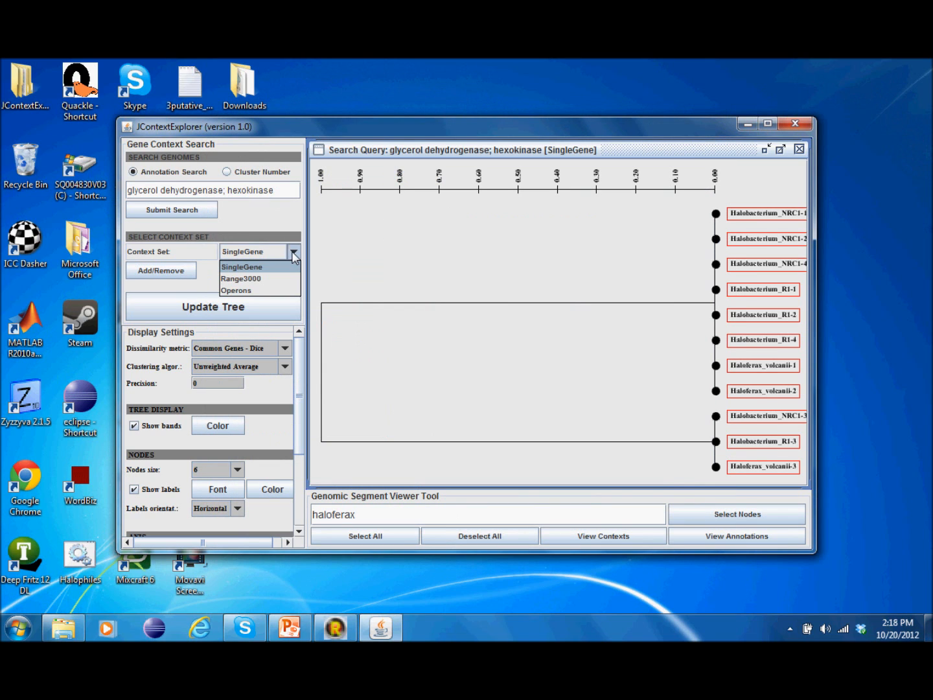
click(276, 279)
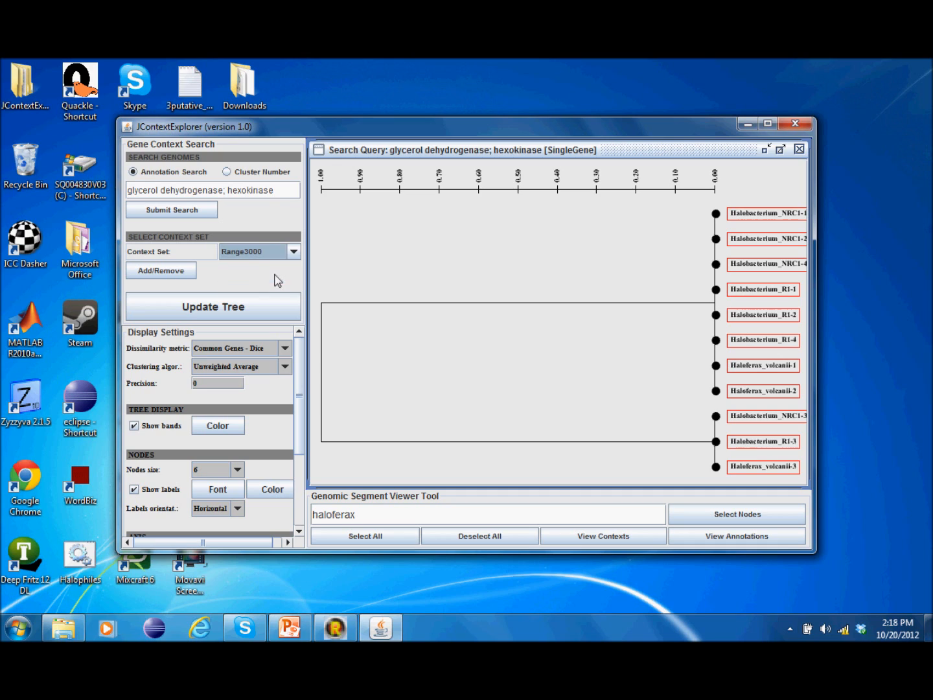
drag(271, 190, 223, 190)
key(BackSpace)
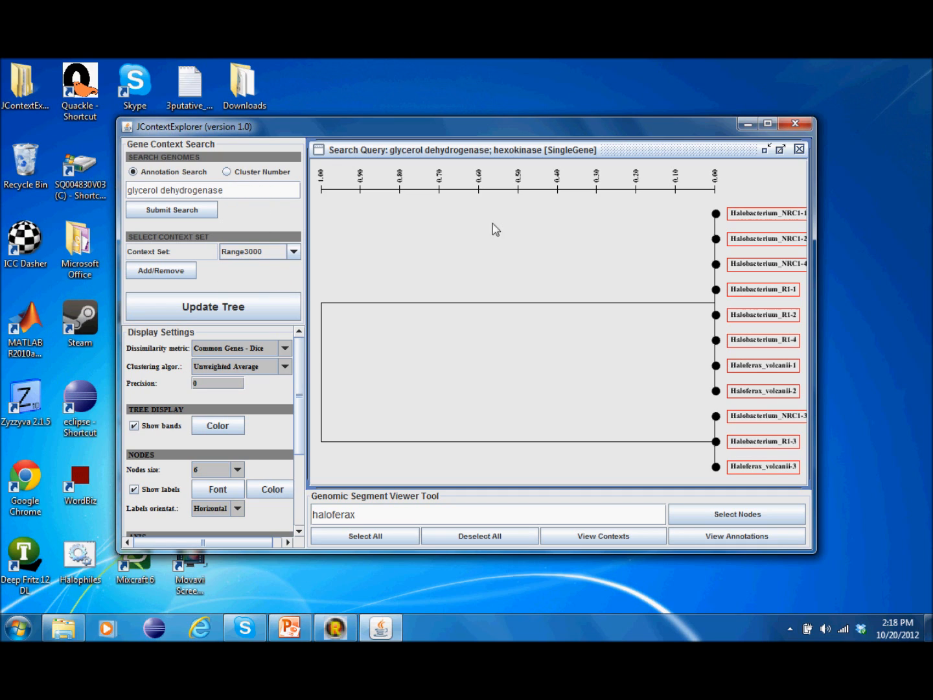
click(765, 146)
click(765, 148)
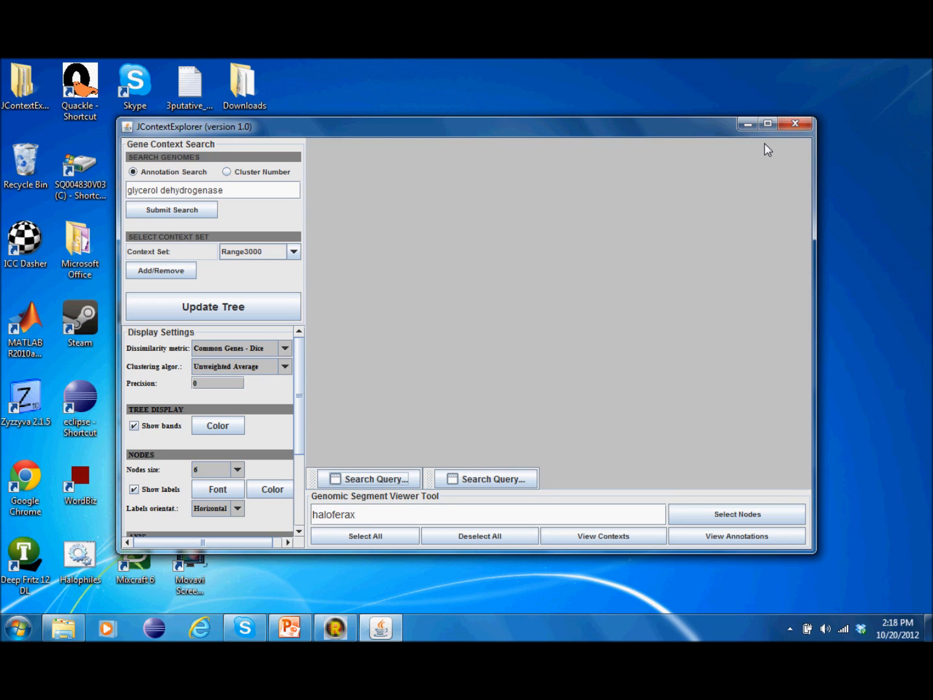
click(381, 478)
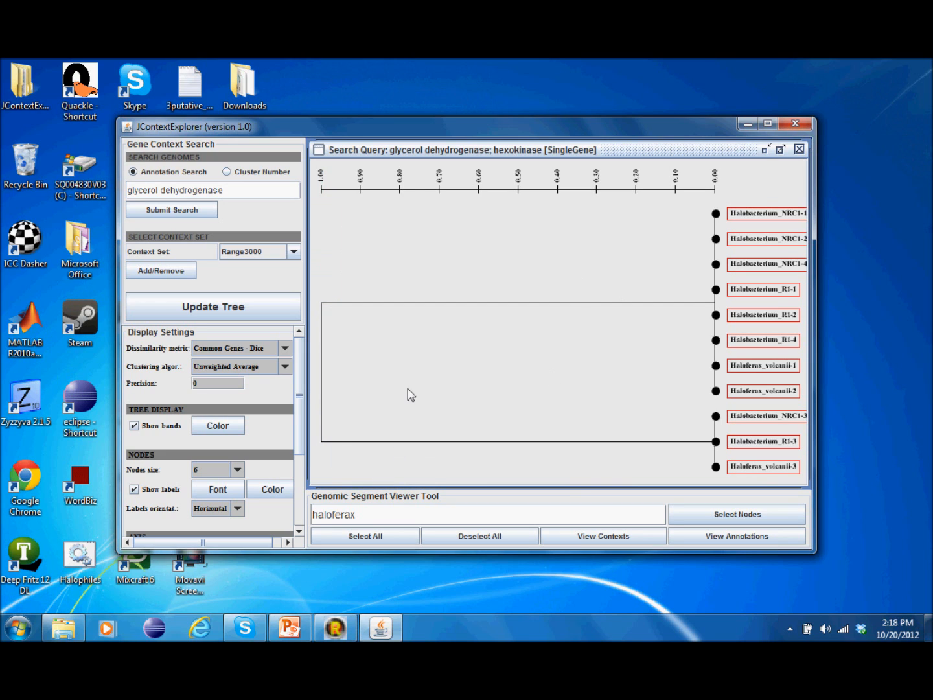
click(765, 148)
click(491, 478)
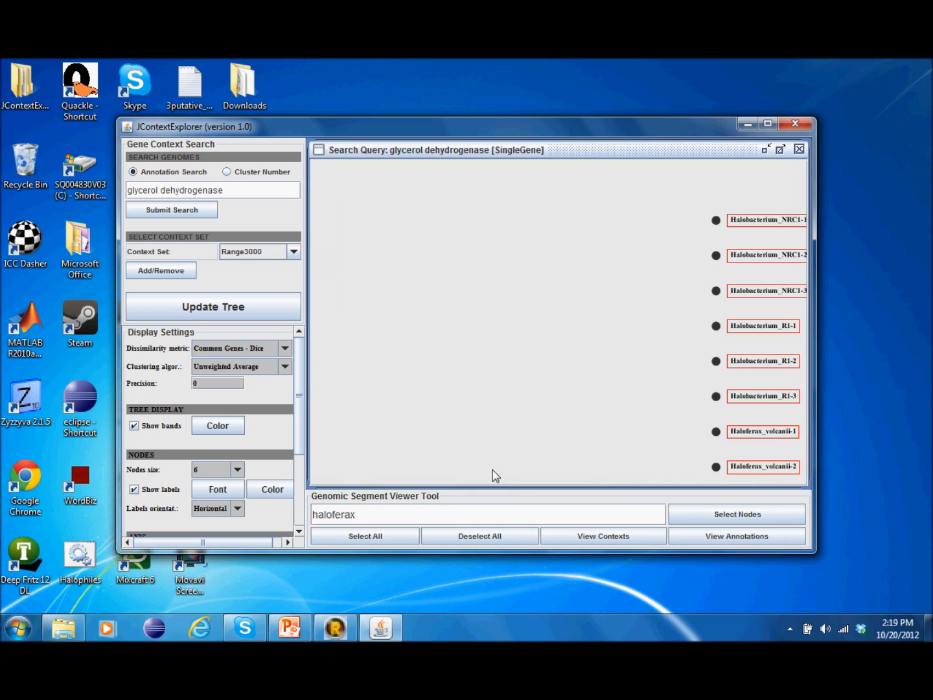
click(766, 149)
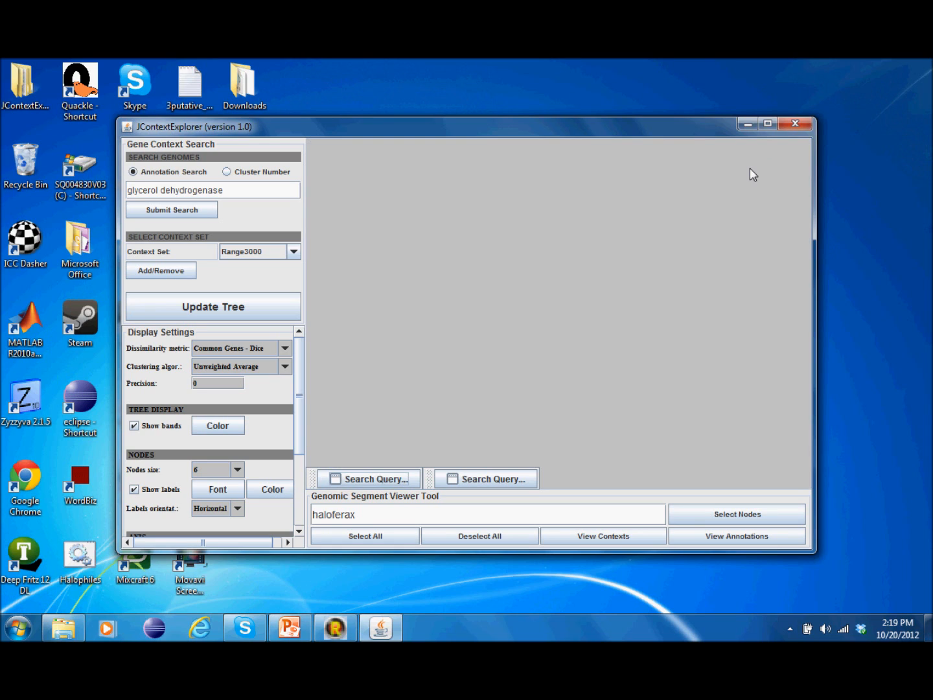
Step: Close the old 'glycerol dehydrogenase; hexokinase' query result frame
click(387, 483)
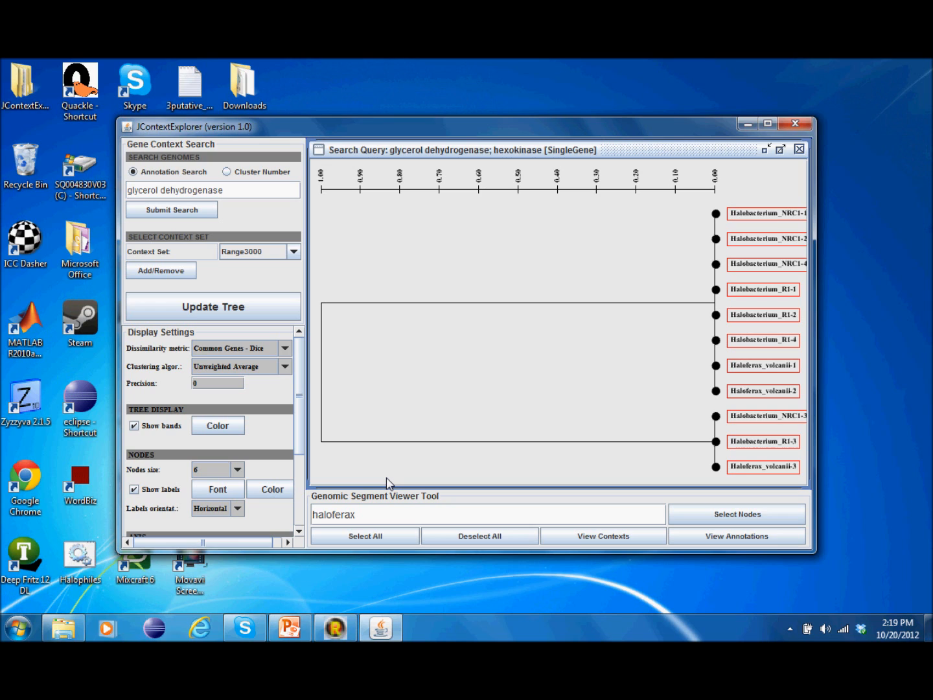
click(765, 149)
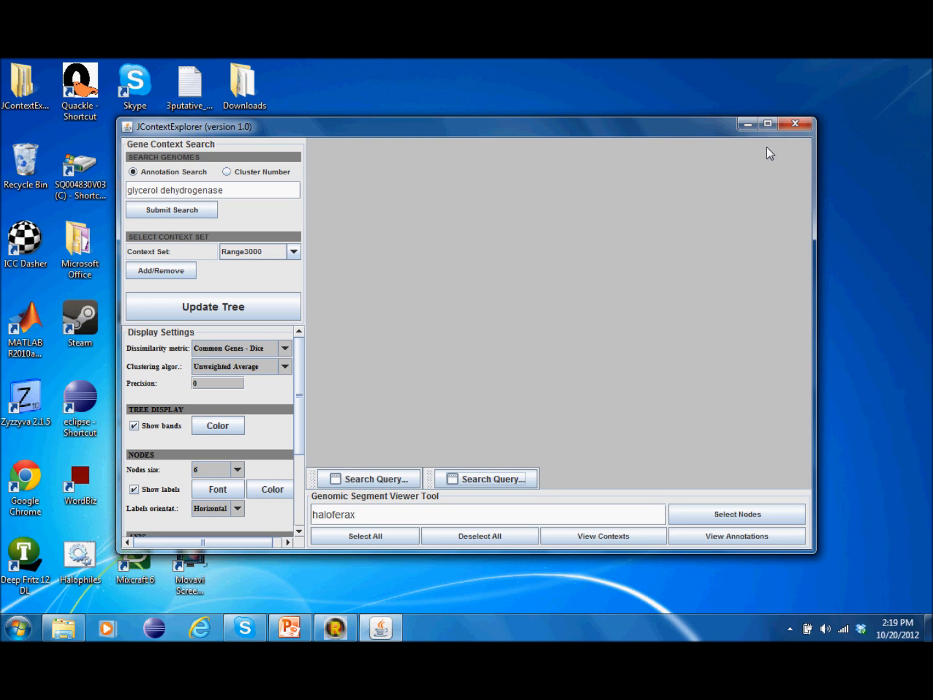
click(388, 479)
mouse_move(706, 154)
mouse_down()
mouse_move(690, 200)
mouse_move(710, 161)
mouse_move(704, 153)
mouse_up()
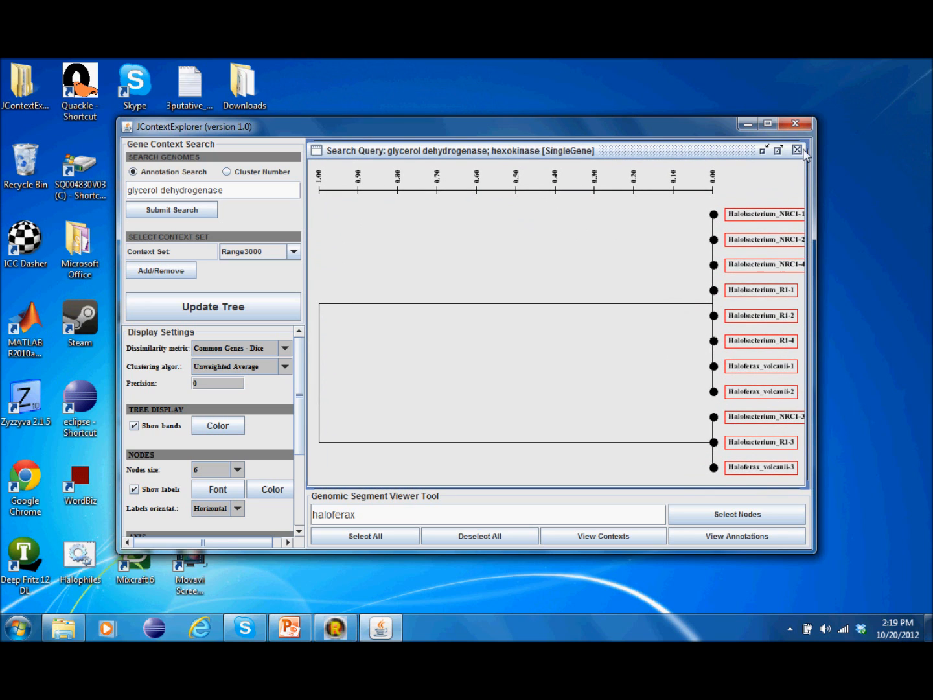
click(763, 149)
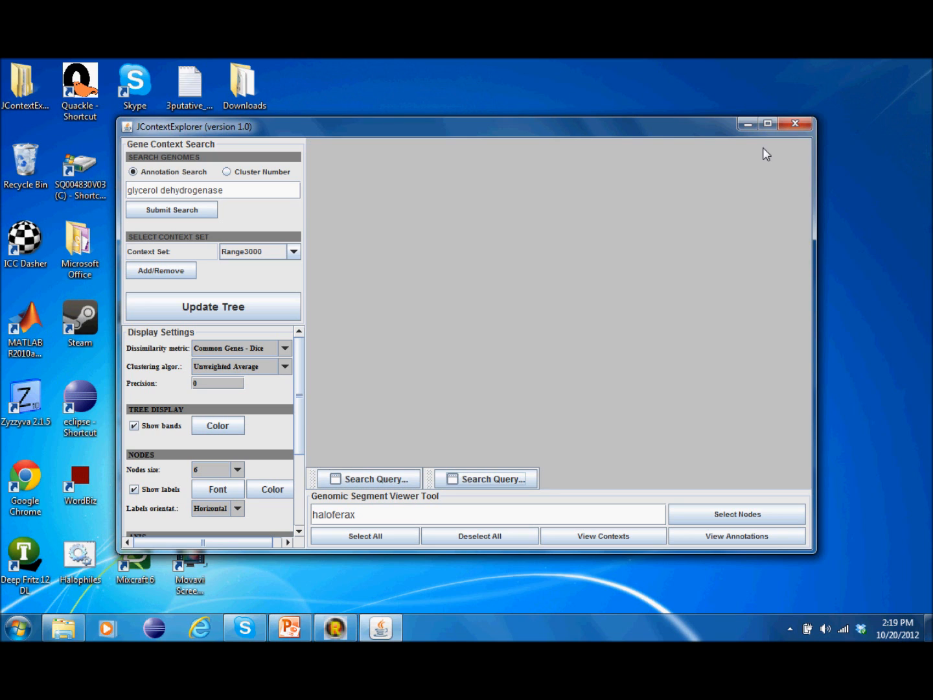
click(400, 479)
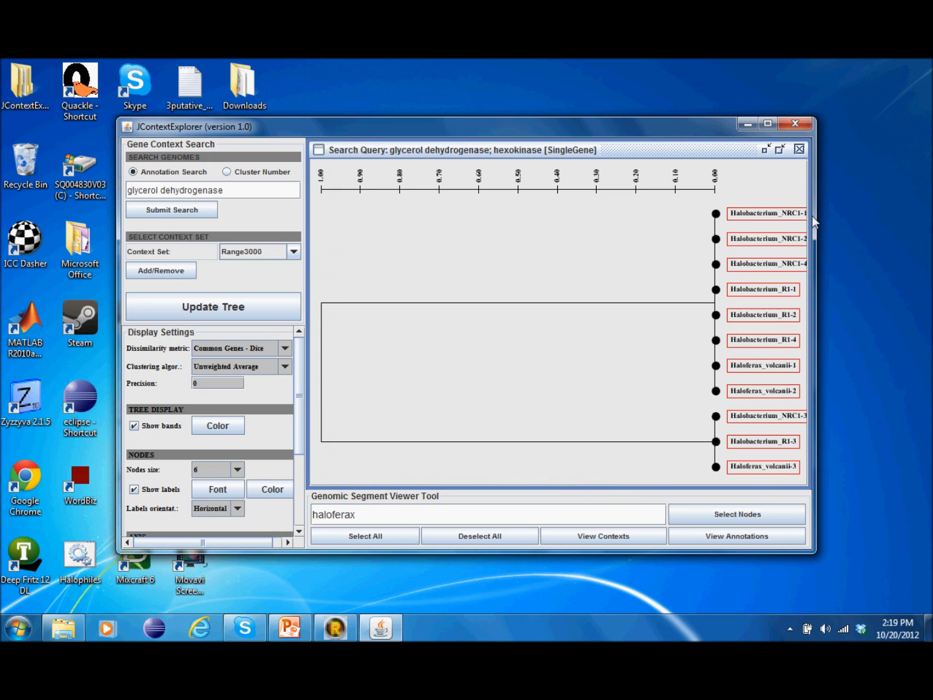
click(799, 148)
Step: Close the single-gene query result and rerun the glycerol dehydrogenase search on Range3000
click(486, 479)
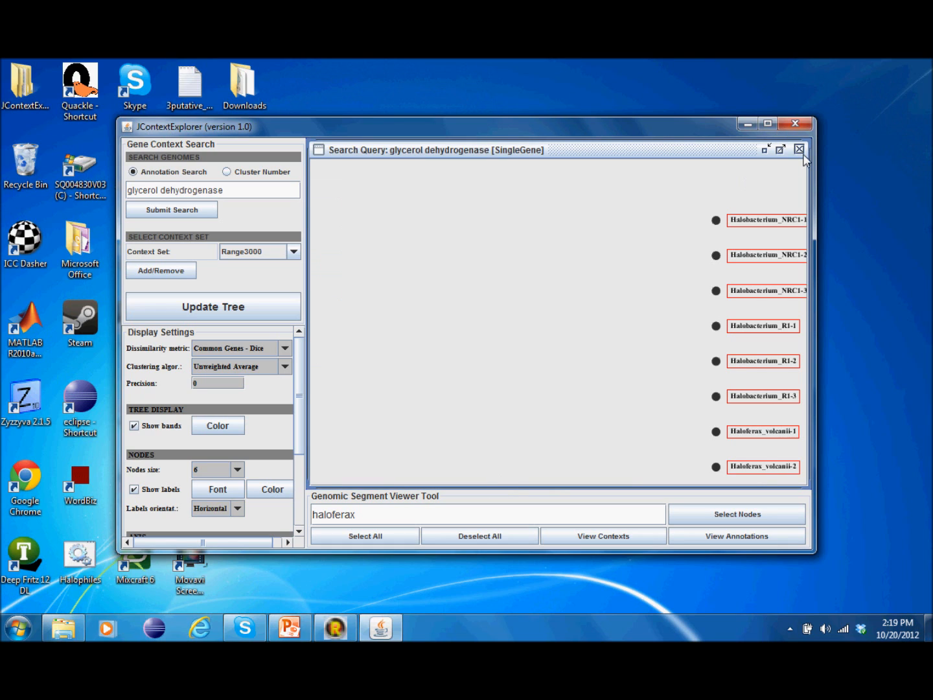
click(799, 149)
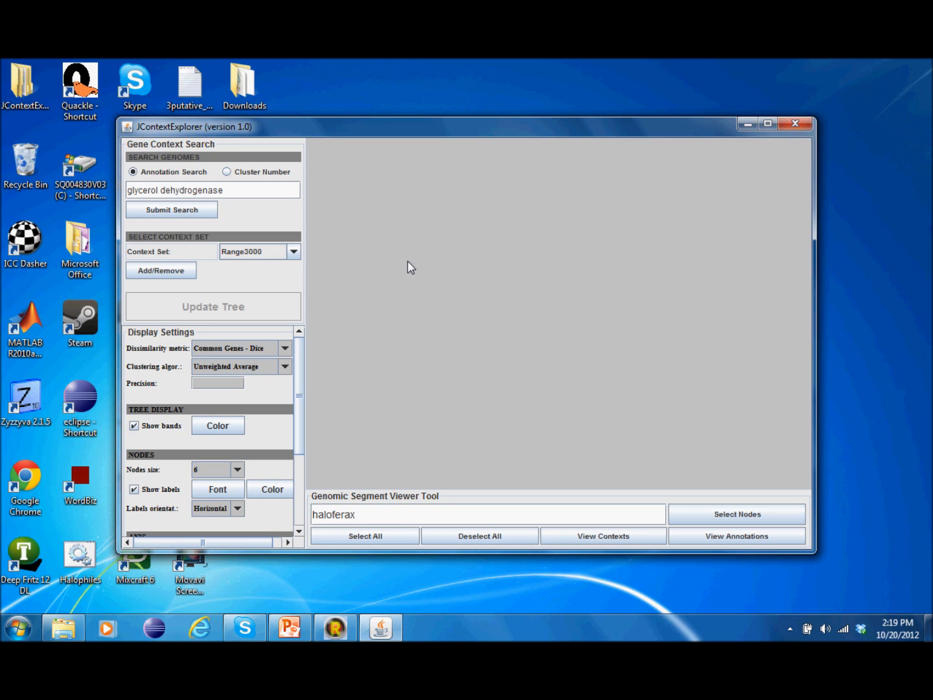
click(265, 190)
click(173, 212)
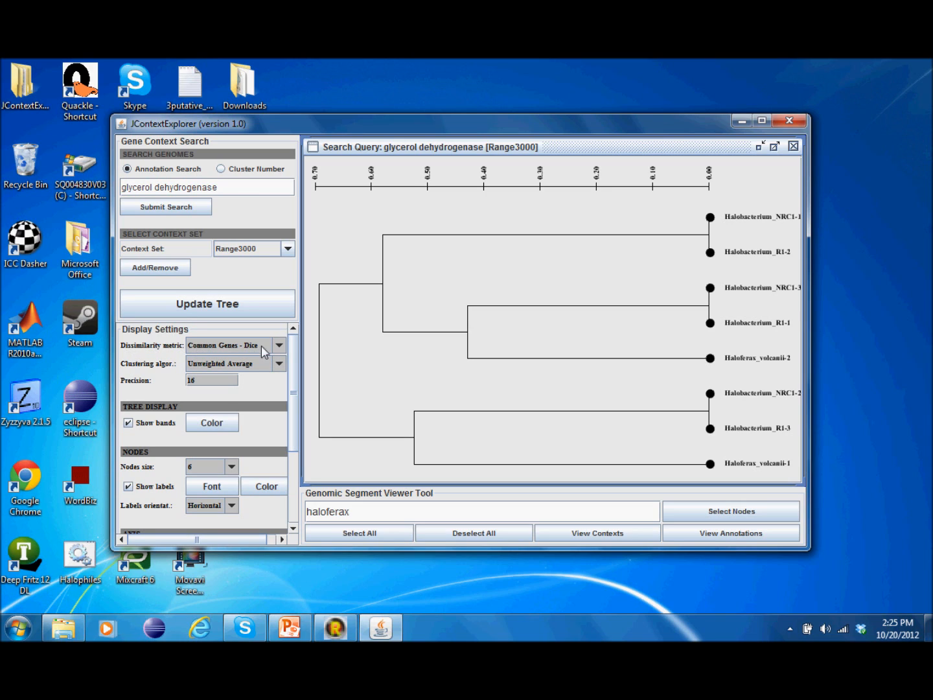
Step: Rebuild the tree with Common Genes - Jaccard, then with Moving Distances
click(279, 346)
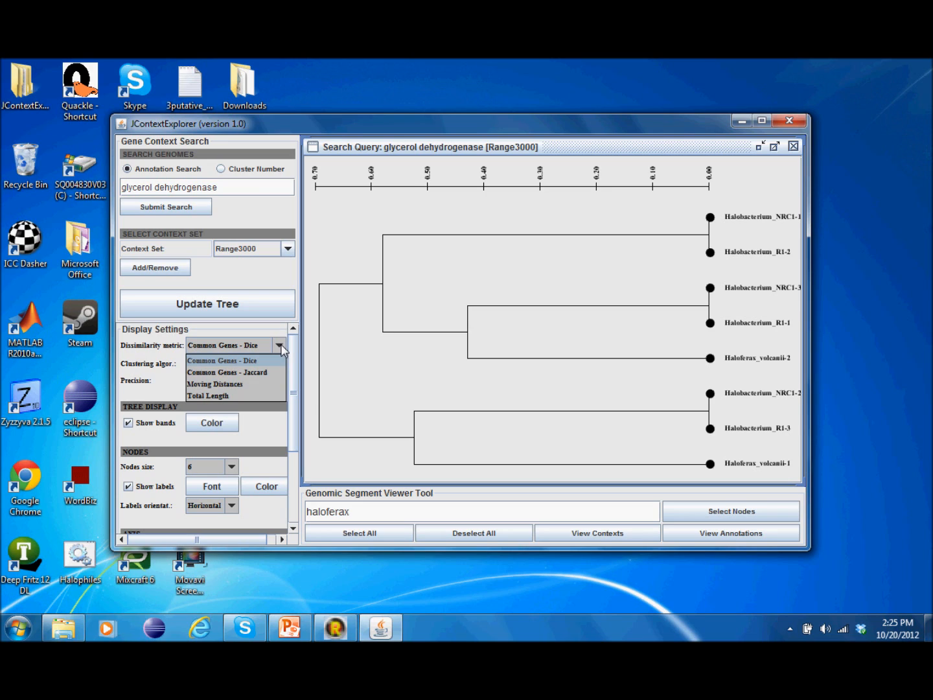
click(261, 373)
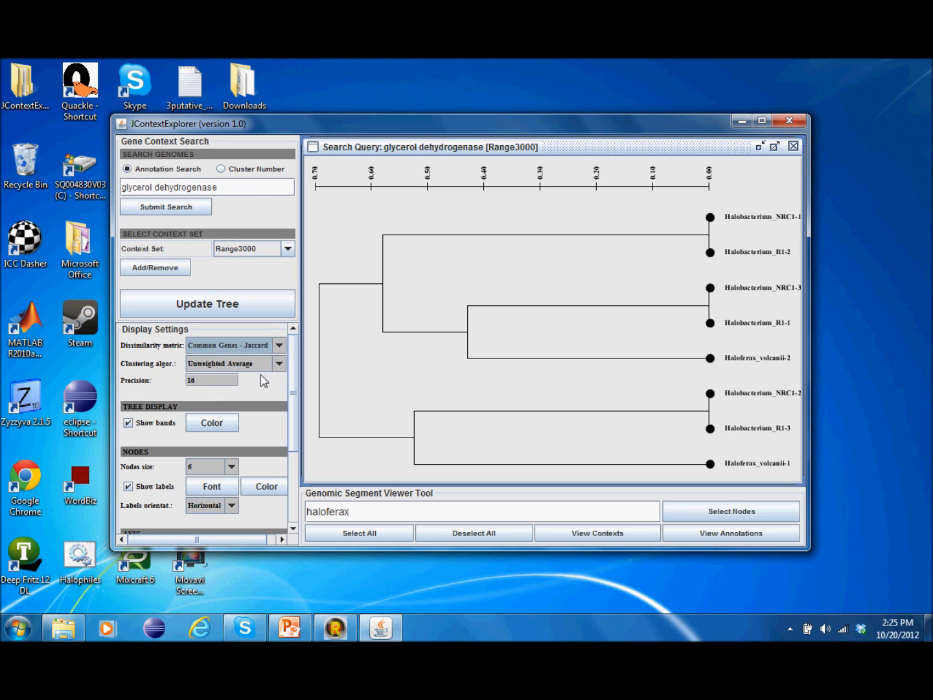
click(252, 308)
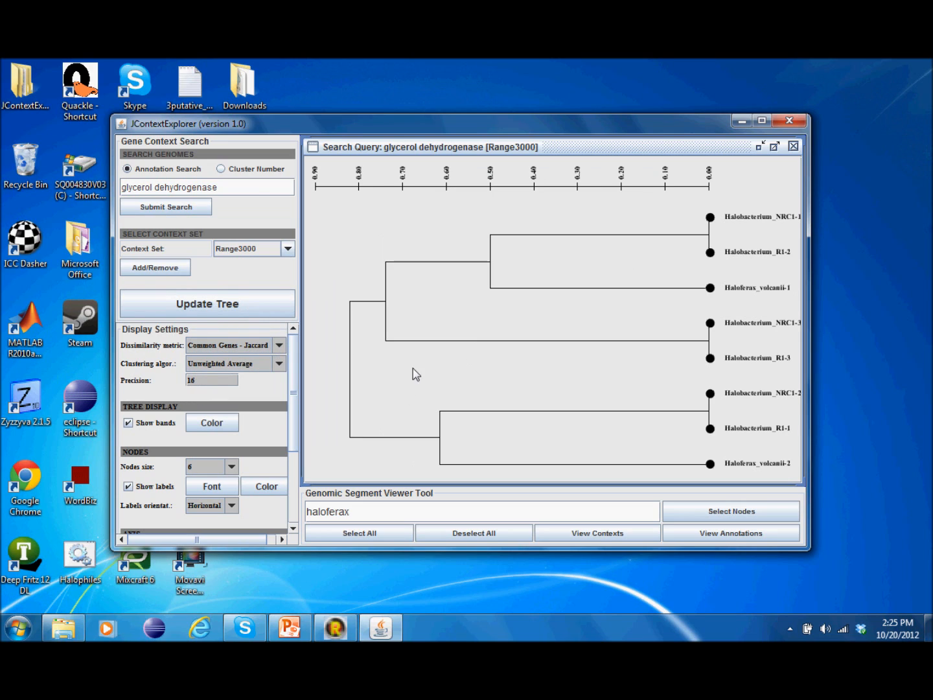
click(279, 345)
click(253, 382)
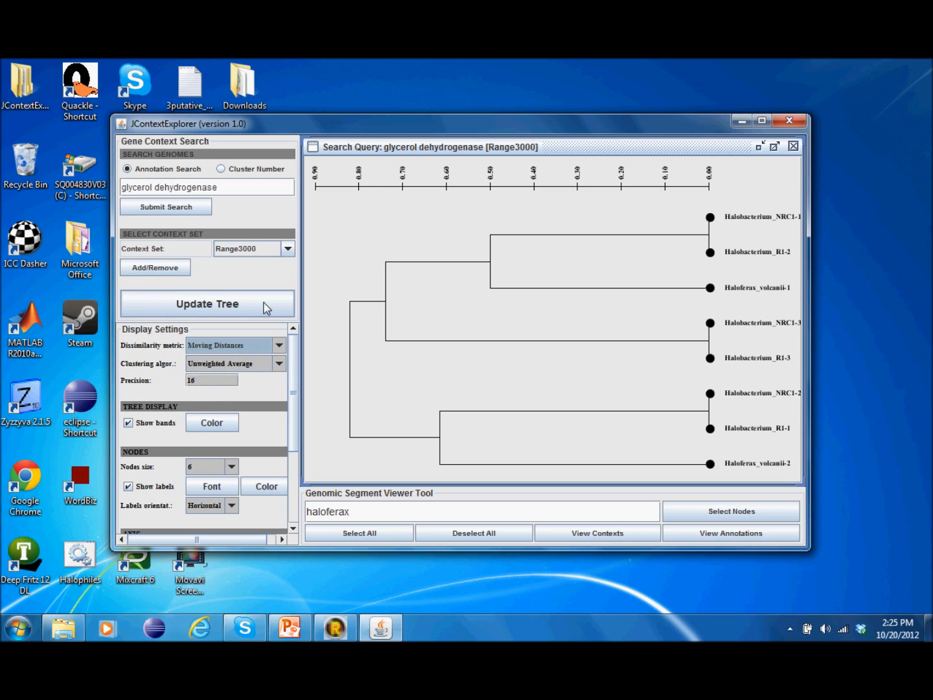
click(265, 306)
Step: Rebuild with Total Length, then return to Common Genes - Dice
click(279, 345)
click(226, 394)
click(243, 307)
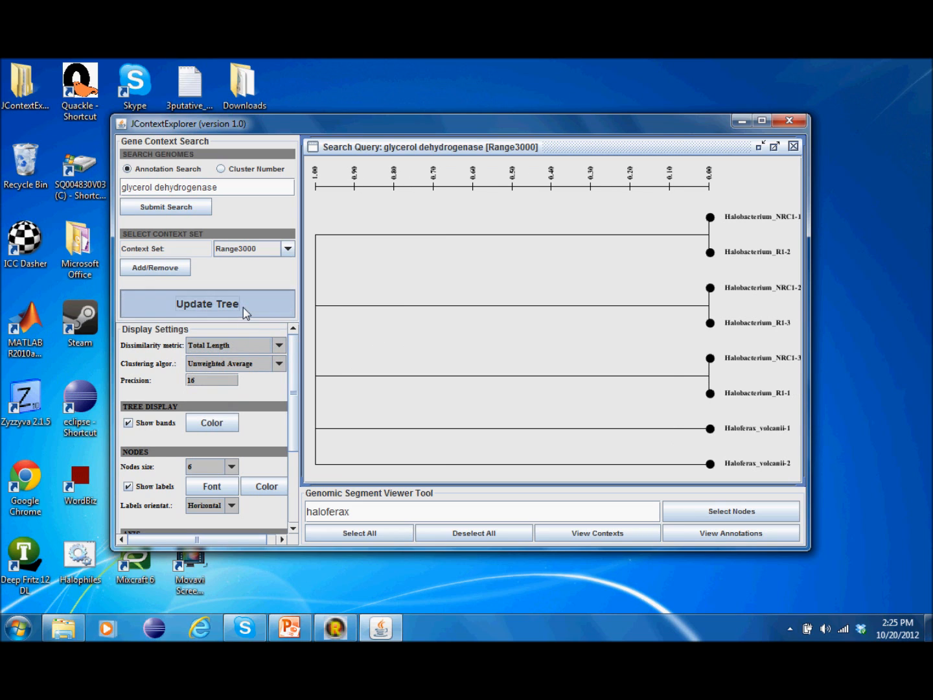
click(278, 345)
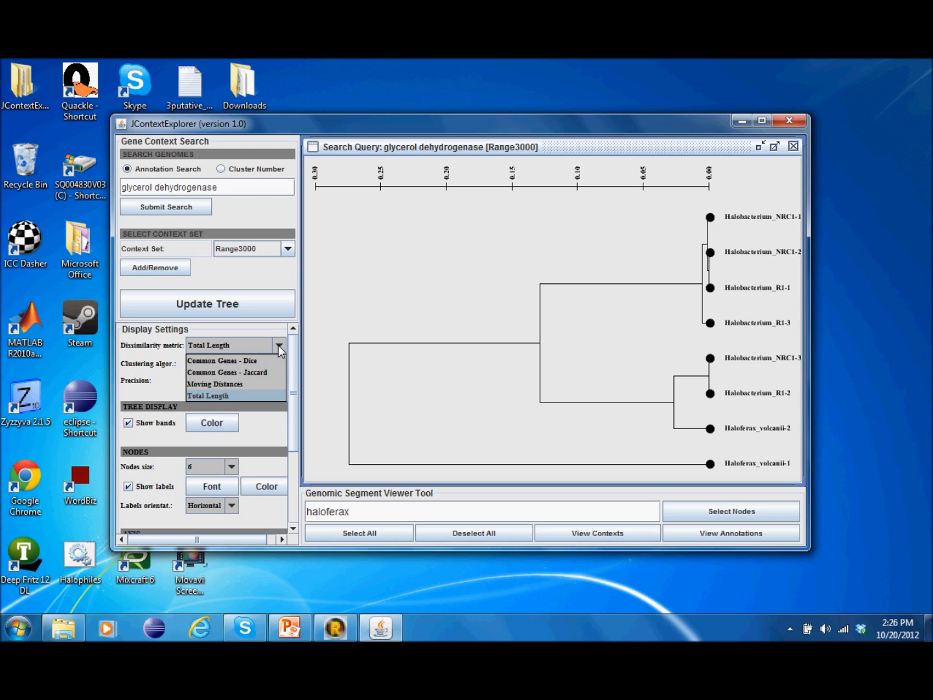
click(263, 359)
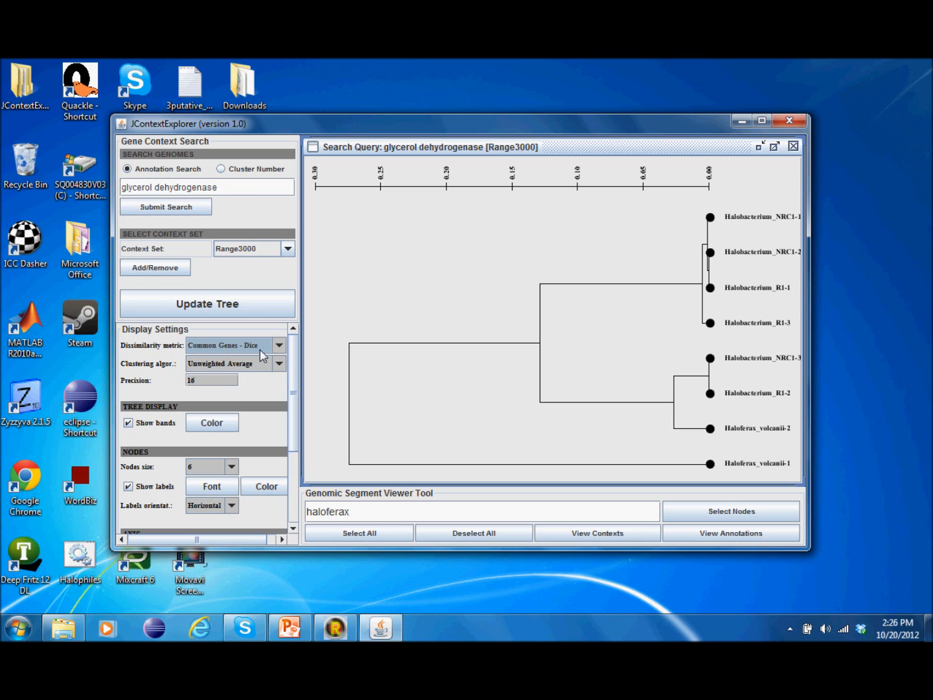
click(245, 308)
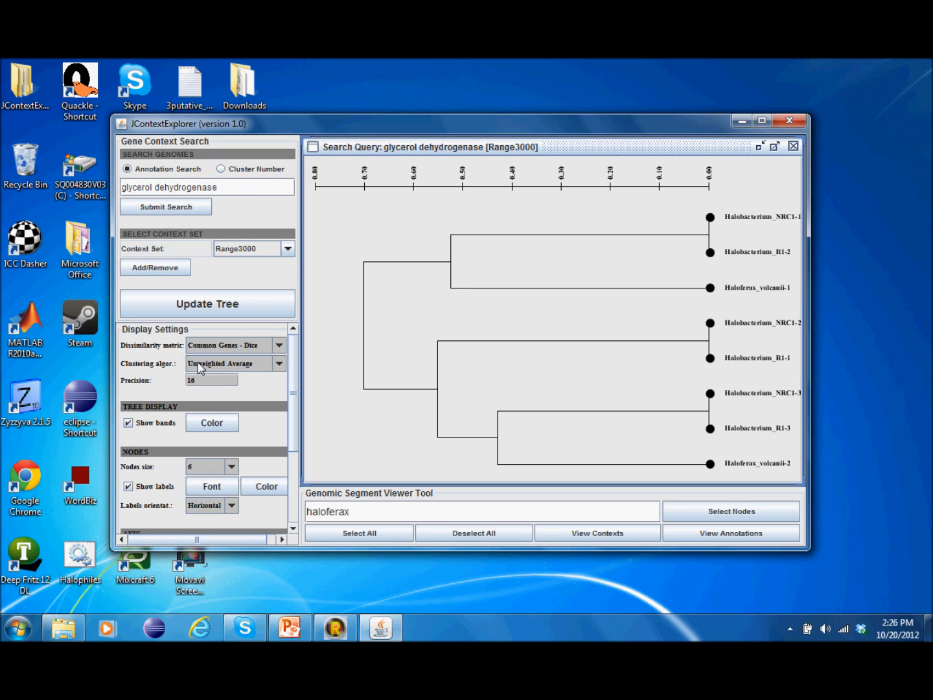
Step: Re-cluster the tree with Unweighted Centroid, then Weighted Centroid
click(279, 364)
click(245, 427)
click(236, 305)
click(280, 365)
click(245, 436)
click(261, 308)
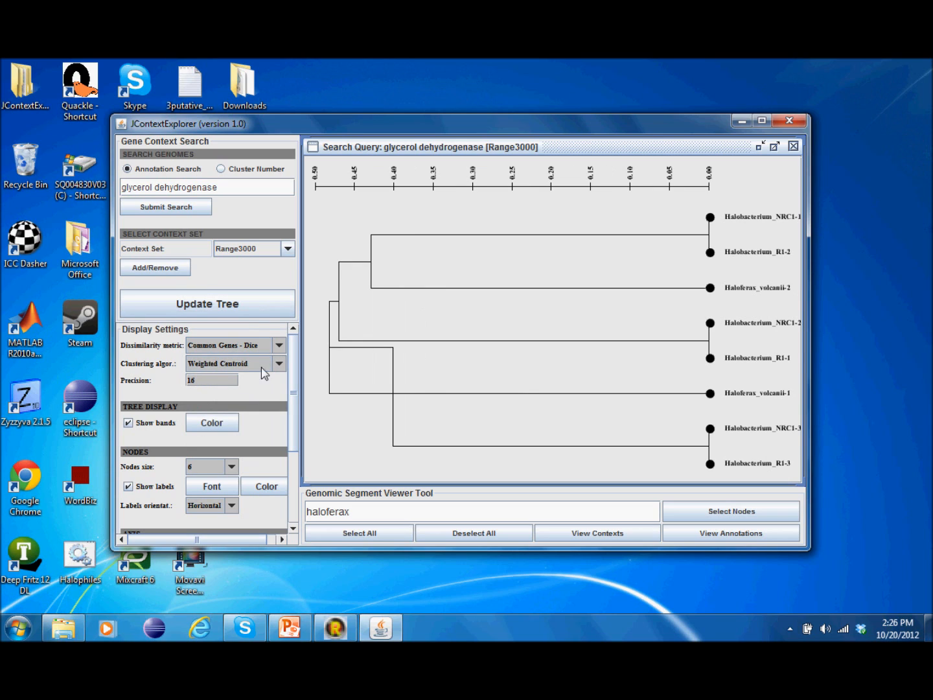
Step: Re-cluster with Joint Between-Within, then settle on Weighted Average
click(279, 364)
click(265, 449)
click(245, 310)
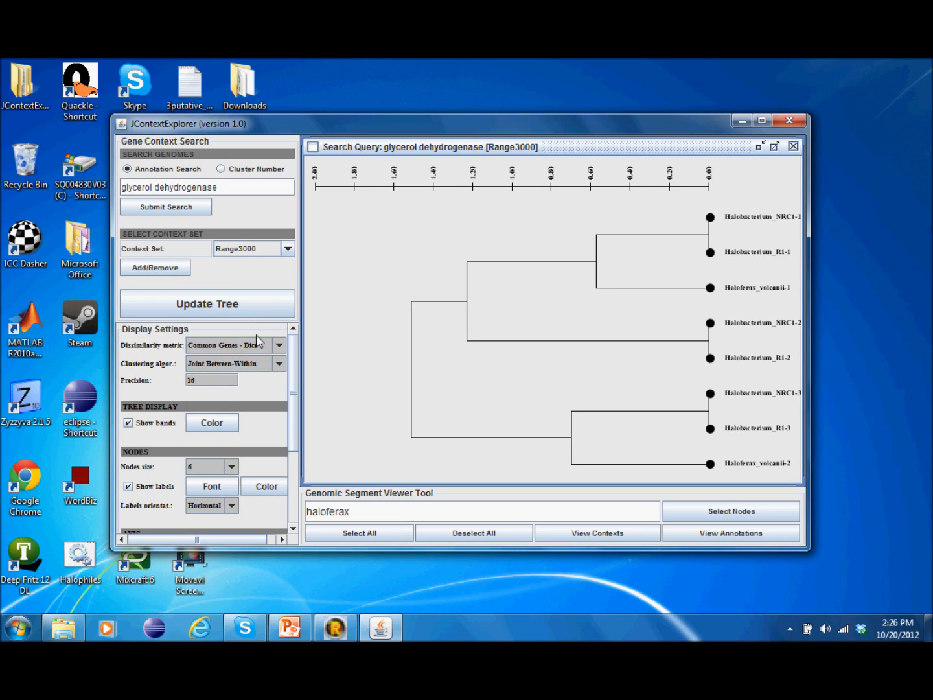
click(279, 364)
click(243, 413)
click(230, 304)
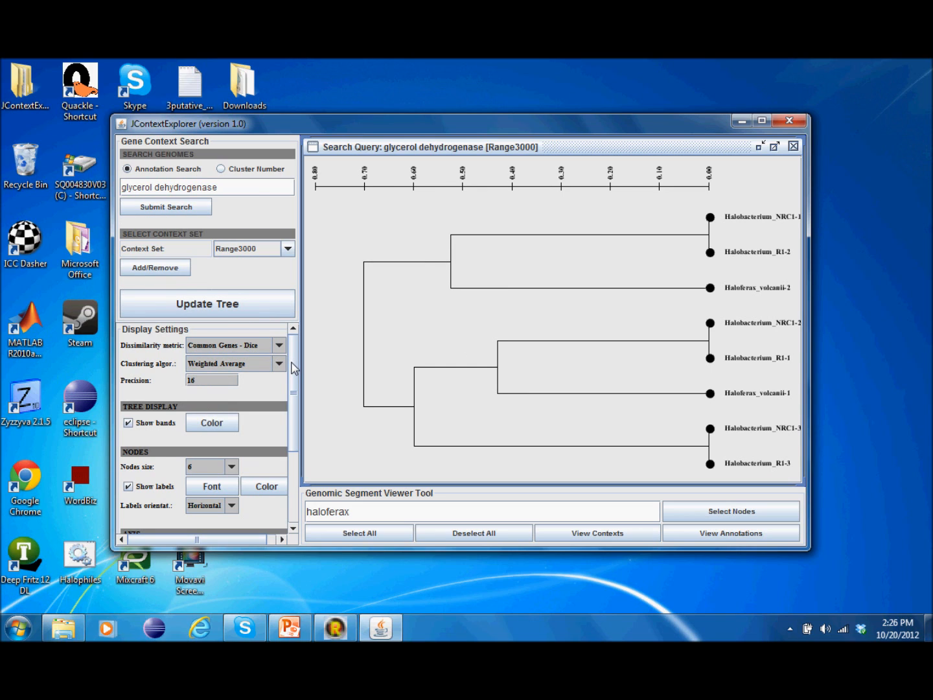
drag(296, 368, 291, 396)
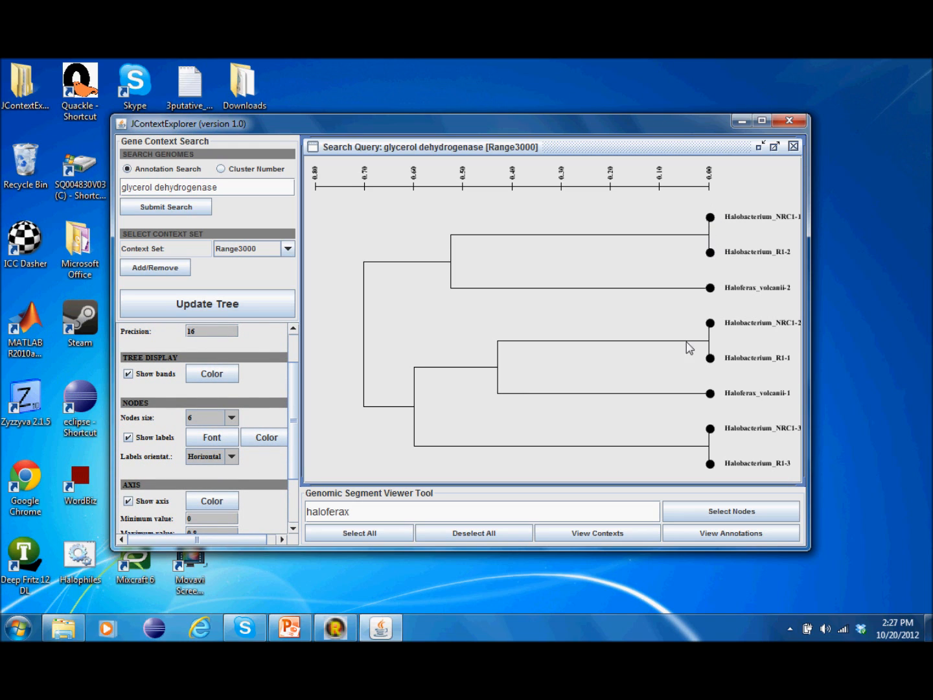
Step: Set the node size to 3 and rebuild the tree
click(231, 416)
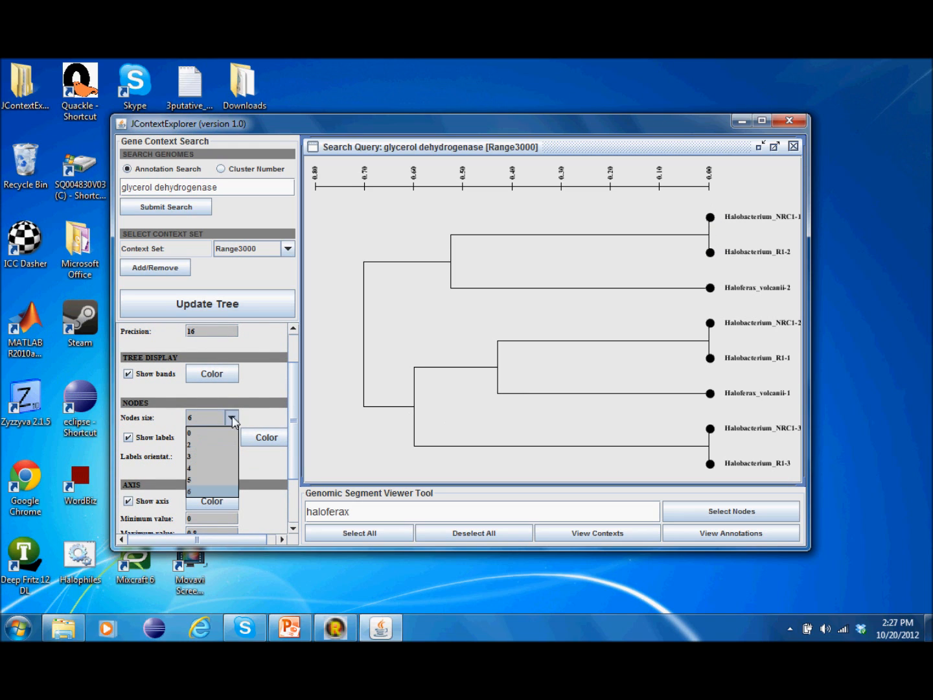
click(214, 467)
mouse_move(293, 388)
mouse_down()
mouse_move(289, 453)
mouse_move(288, 388)
mouse_up()
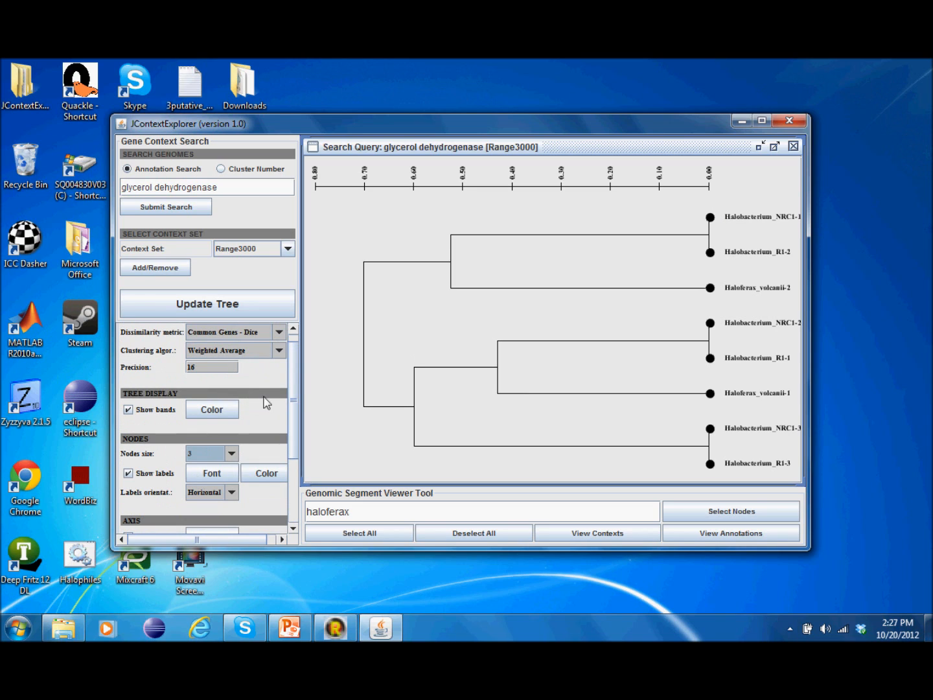
click(216, 308)
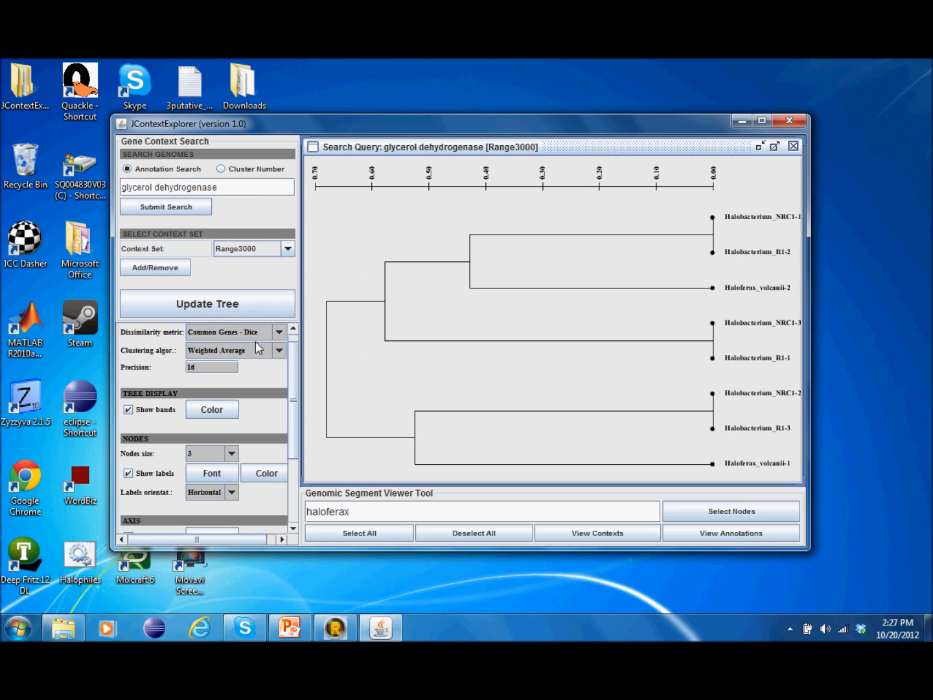
Step: Colour the axis tick labels green and redraw the tree
drag(290, 368, 299, 428)
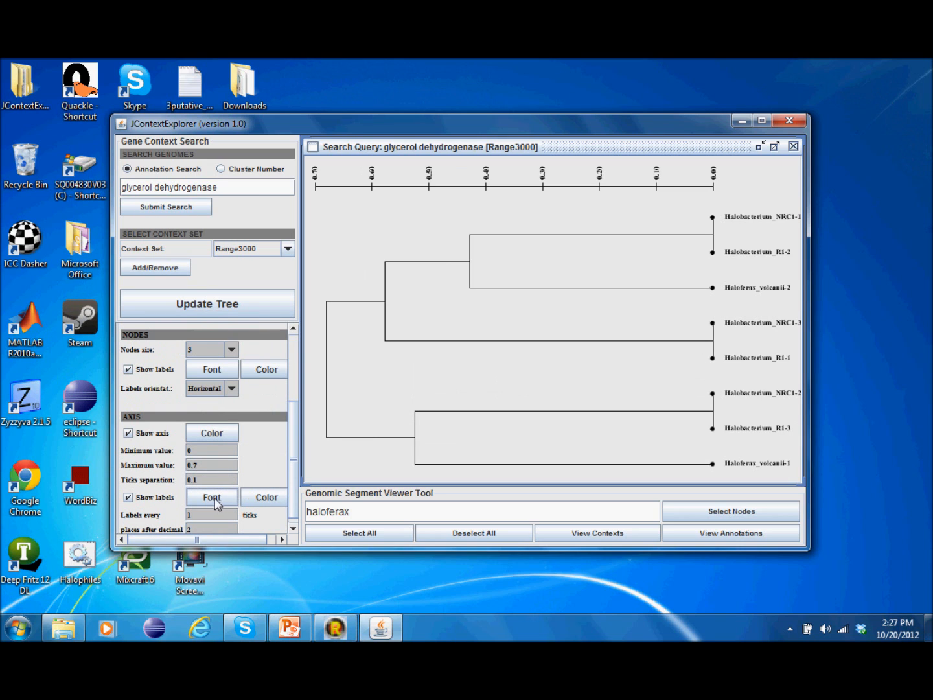
click(254, 498)
click(518, 323)
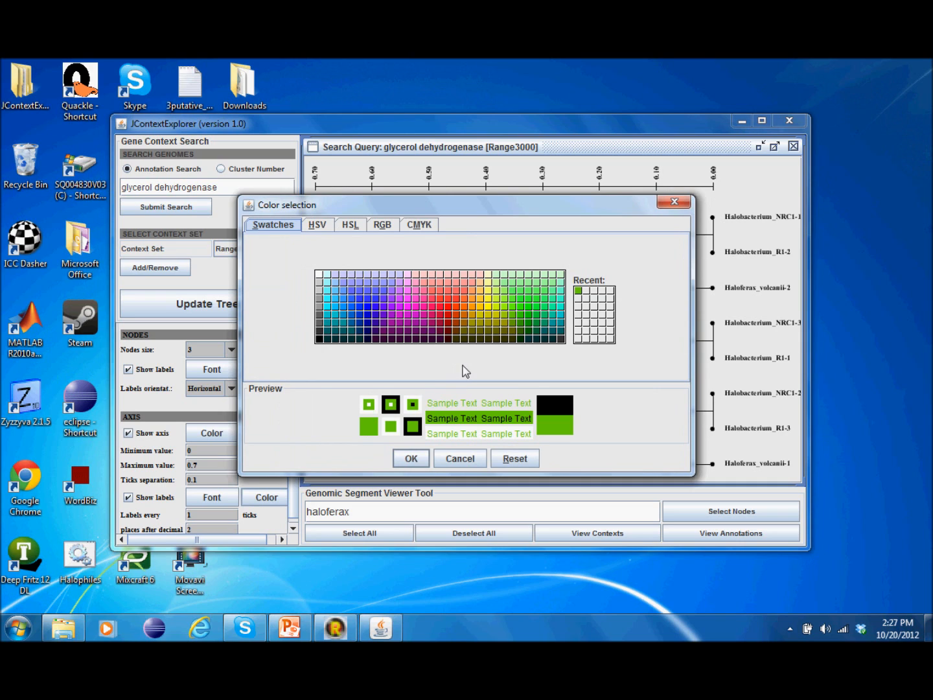
click(423, 455)
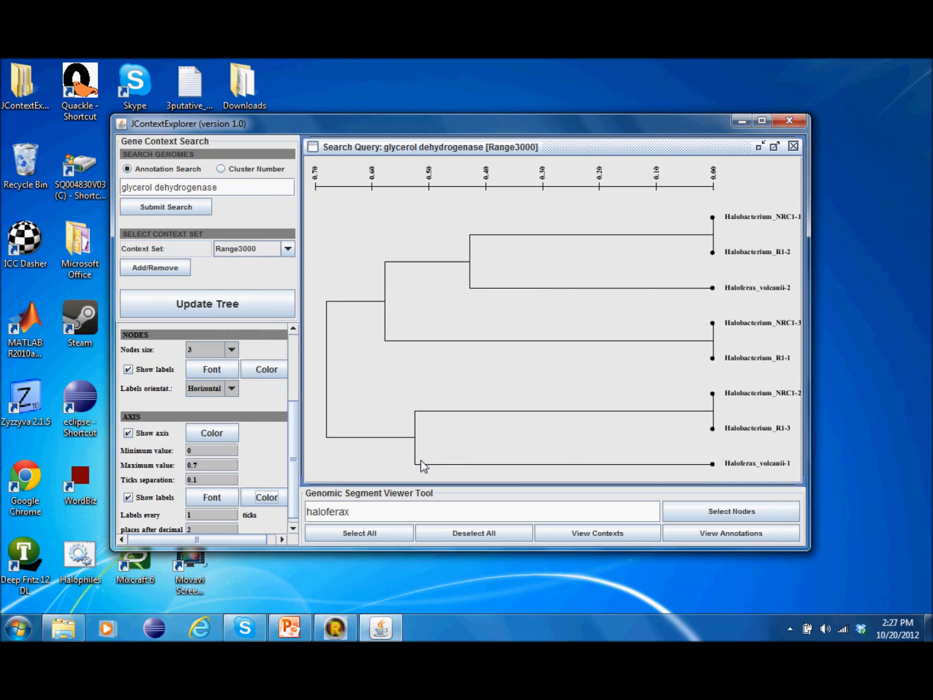
click(271, 312)
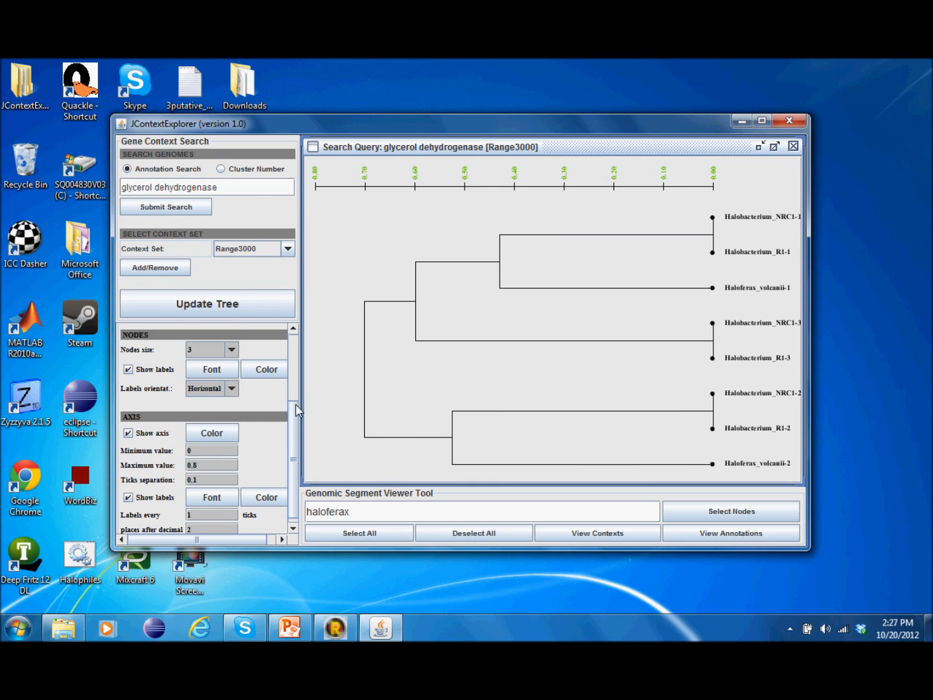
Step: Colour the genome leaf labels green and redraw the tree
scroll(298, 405, up, 2)
click(266, 394)
click(532, 320)
click(411, 455)
click(224, 309)
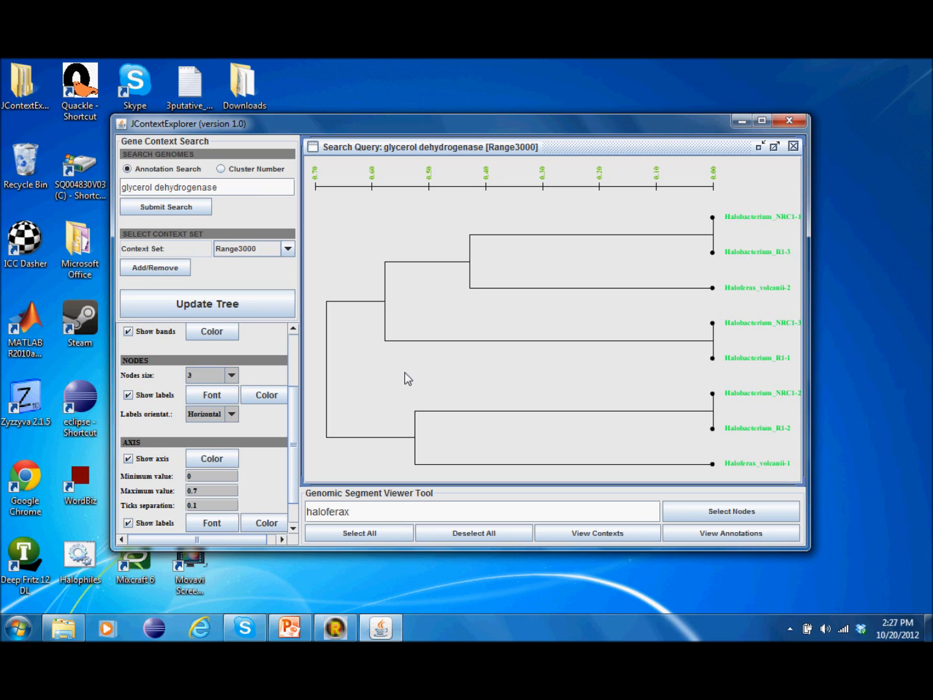
right_click(549, 236)
click(534, 233)
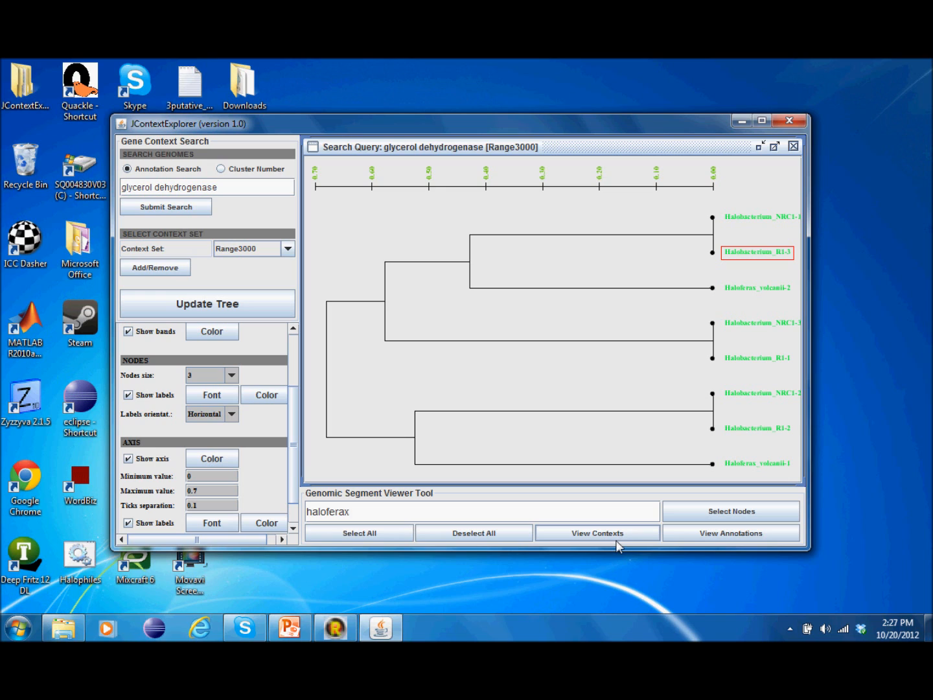
right_click(582, 219)
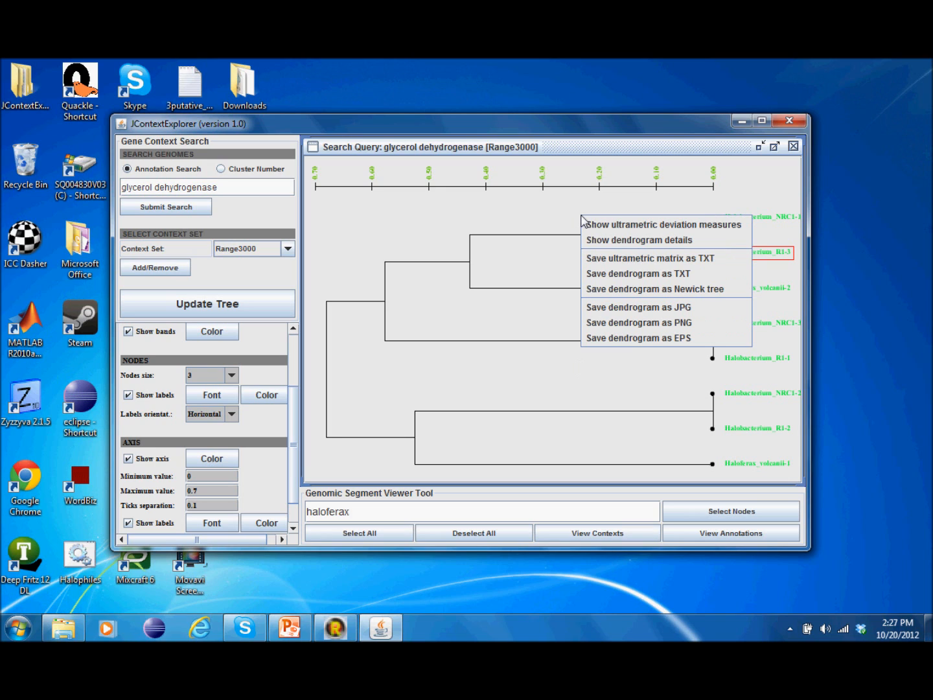
click(608, 225)
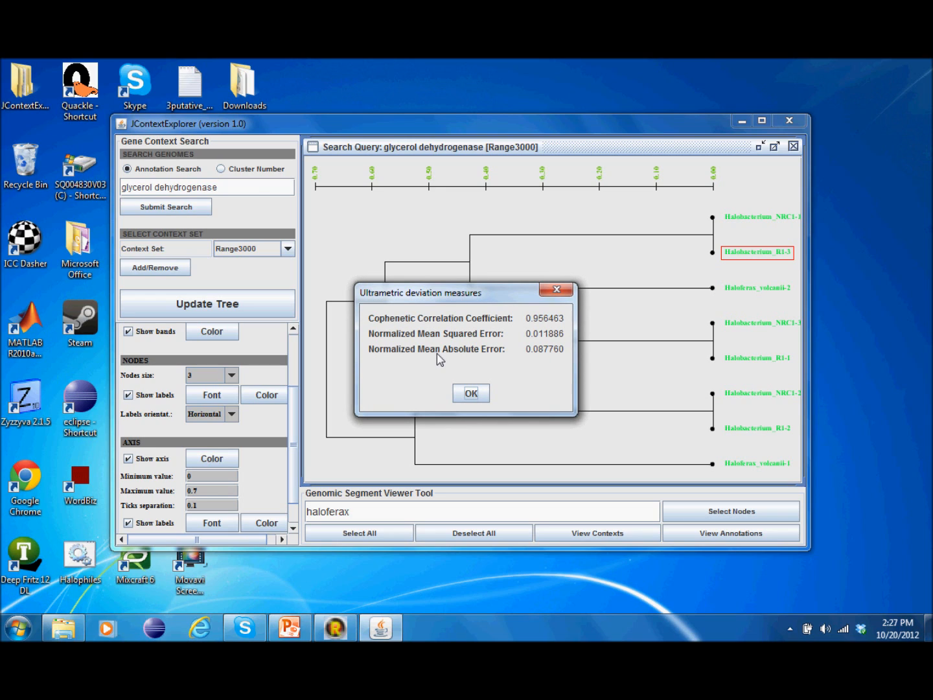
click(557, 289)
right_click(573, 266)
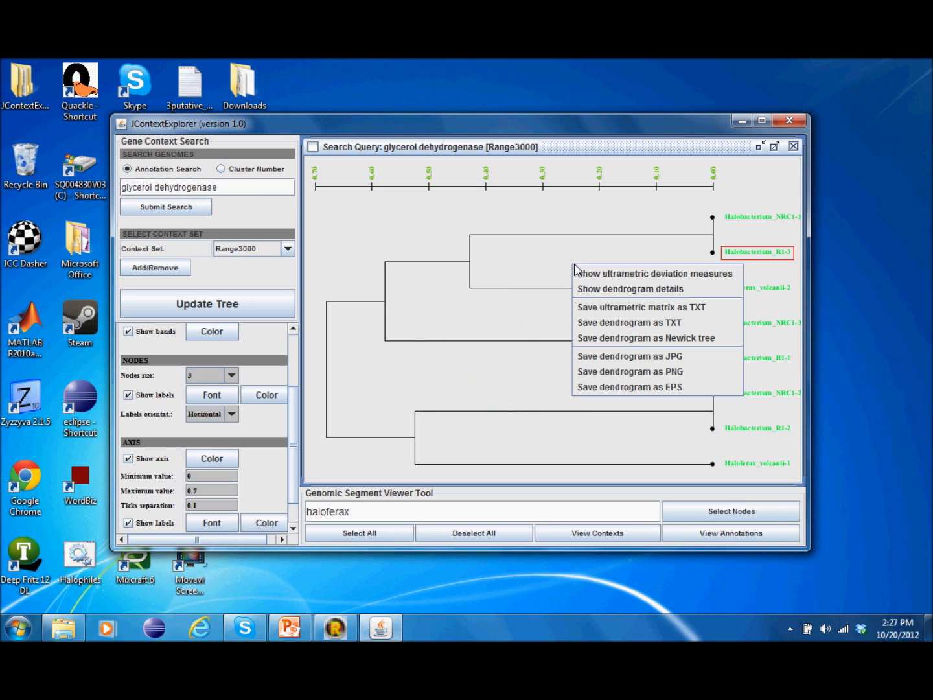
click(599, 291)
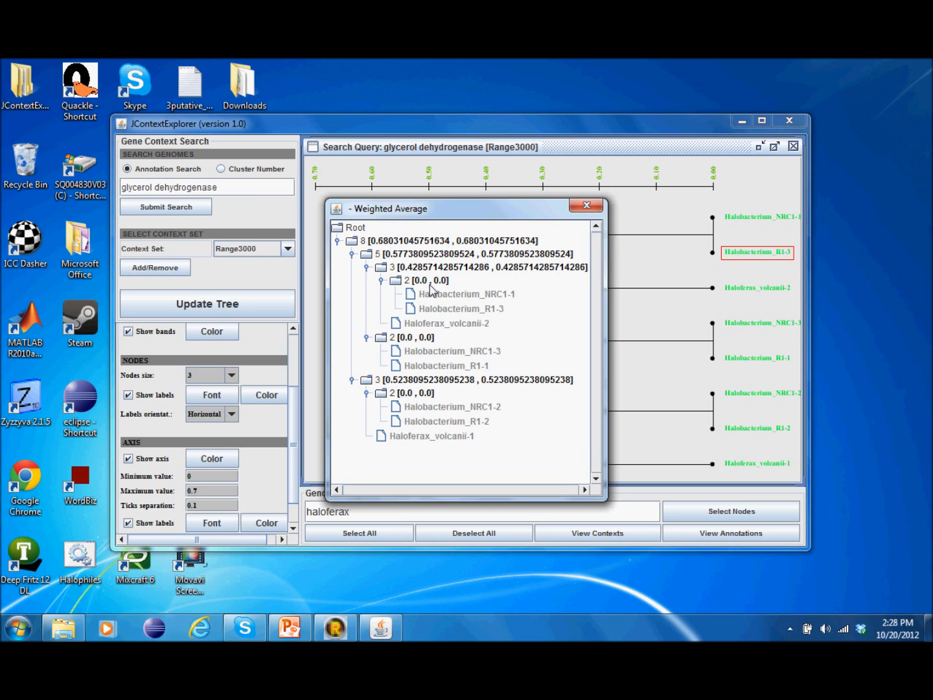
click(592, 205)
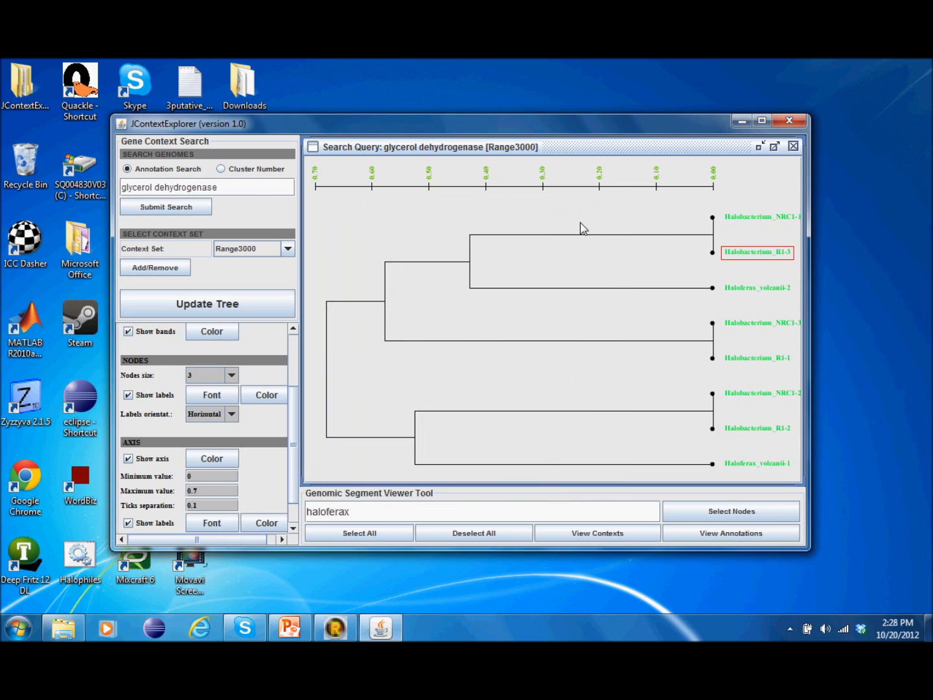
right_click(580, 223)
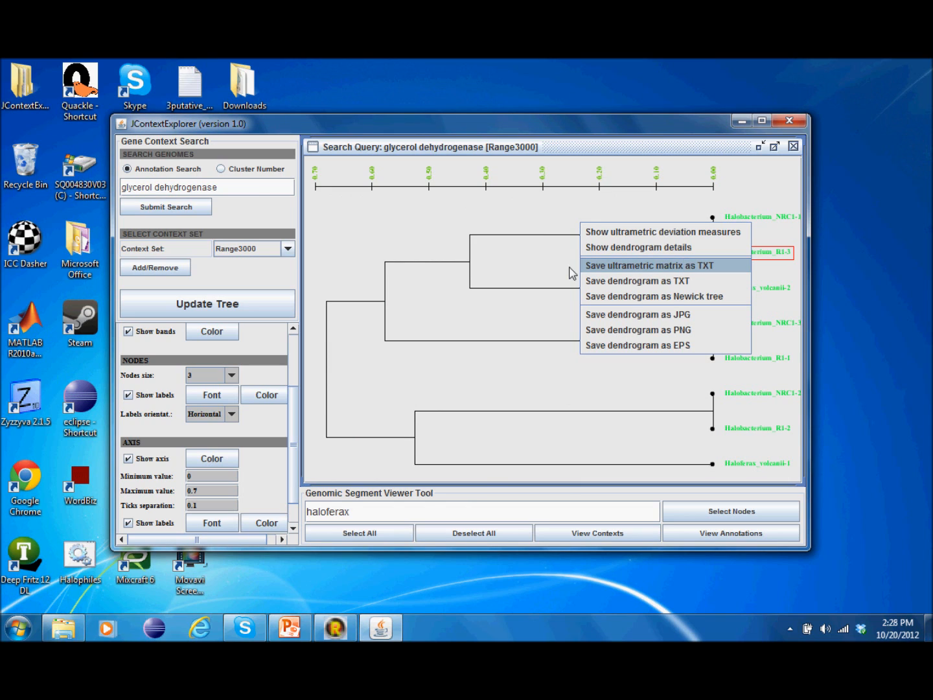
click(373, 318)
right_click(525, 266)
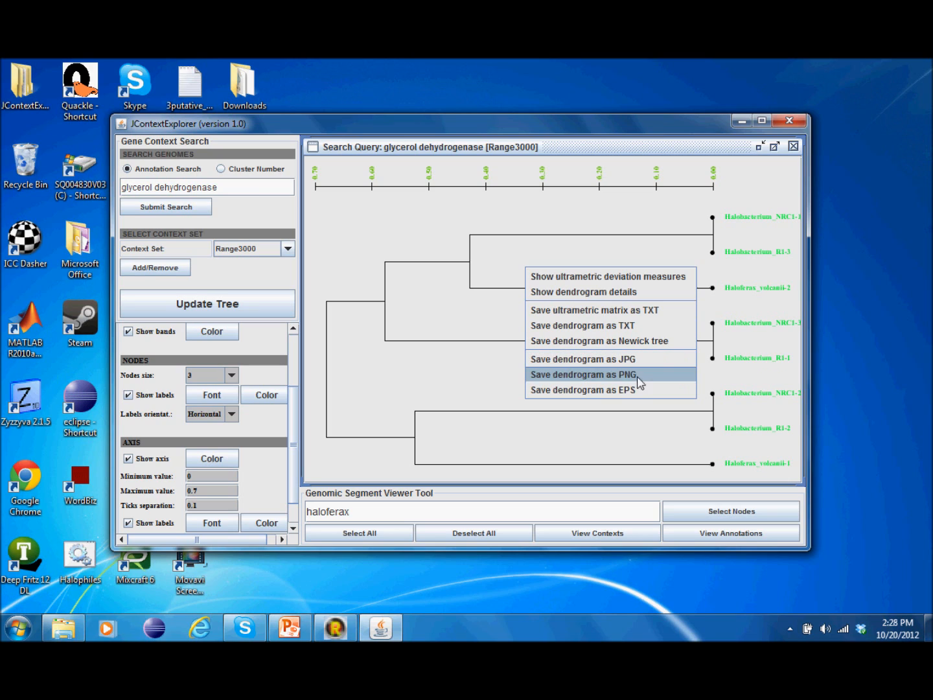
click(487, 331)
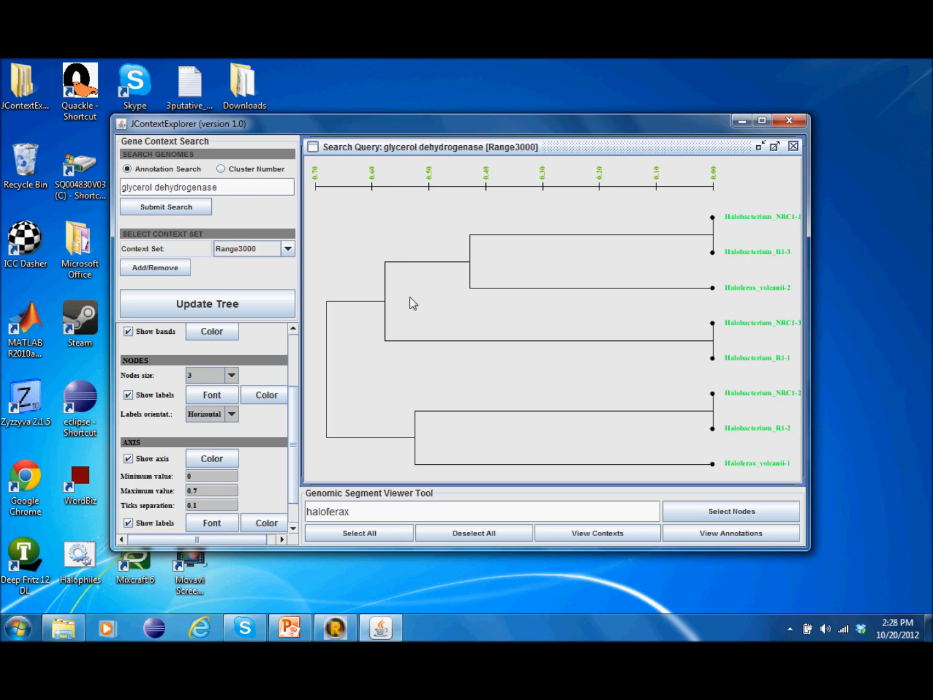
click(232, 188)
Step: Switch the context set to Operons and rebuild the glycerol dehydrogenase tree
click(287, 248)
click(253, 288)
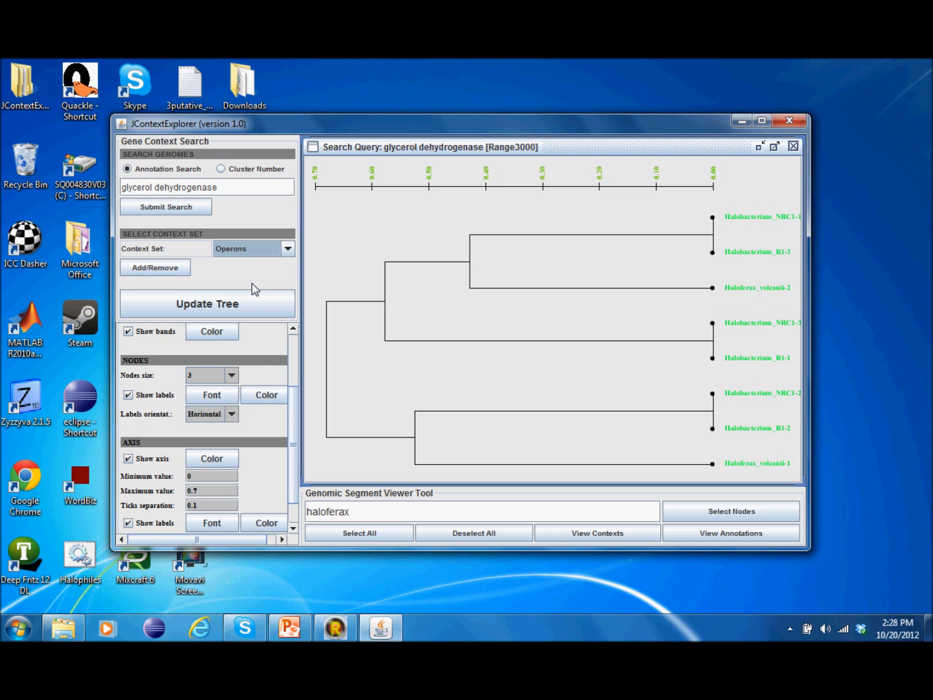
mouse_move(293, 408)
mouse_down()
mouse_move(297, 357)
mouse_move(296, 417)
mouse_up()
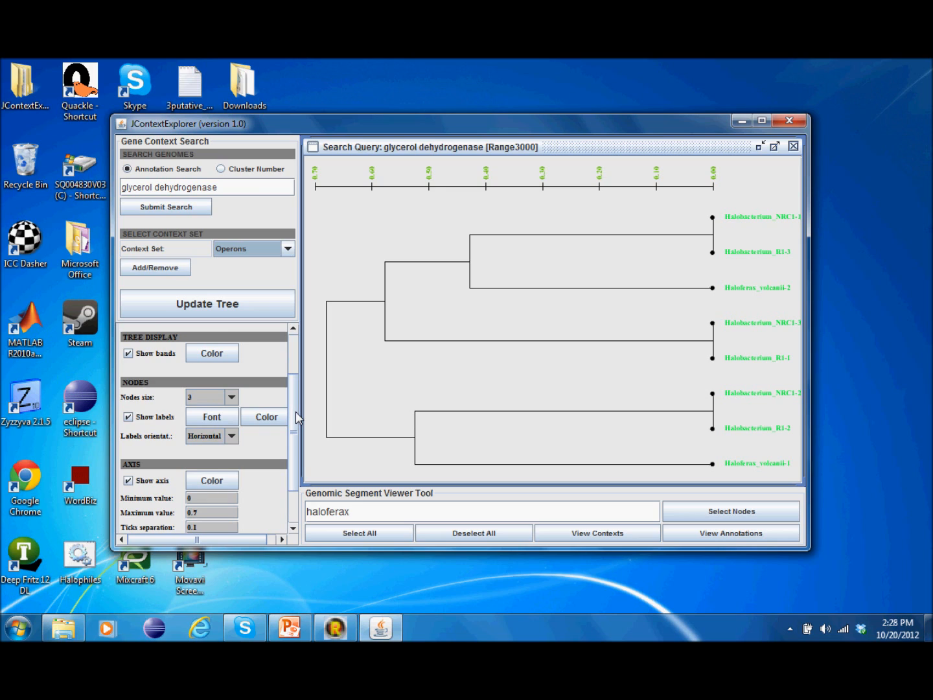
drag(297, 417, 287, 340)
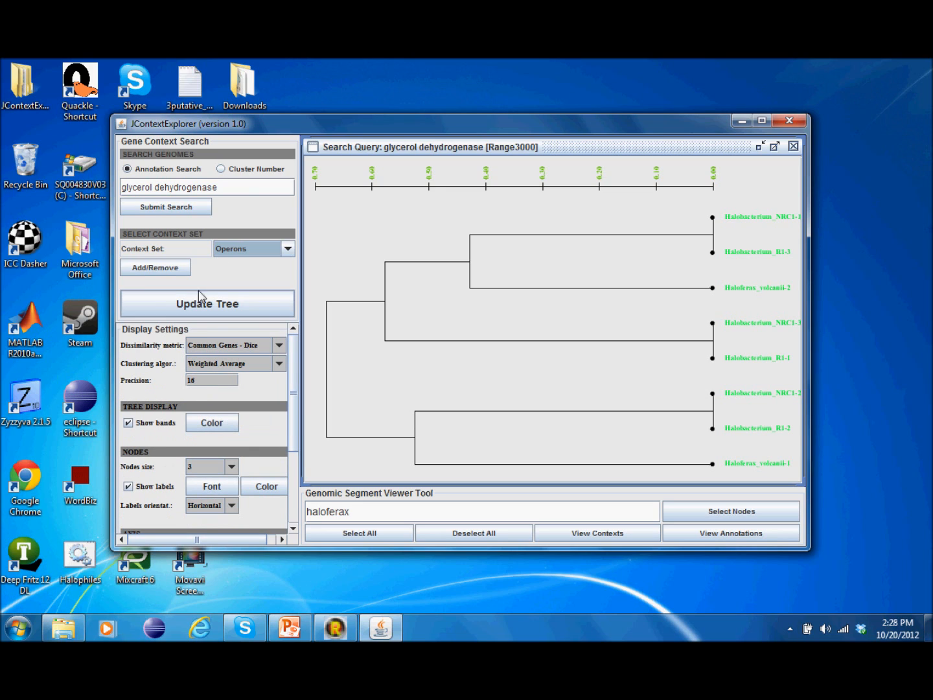
click(185, 209)
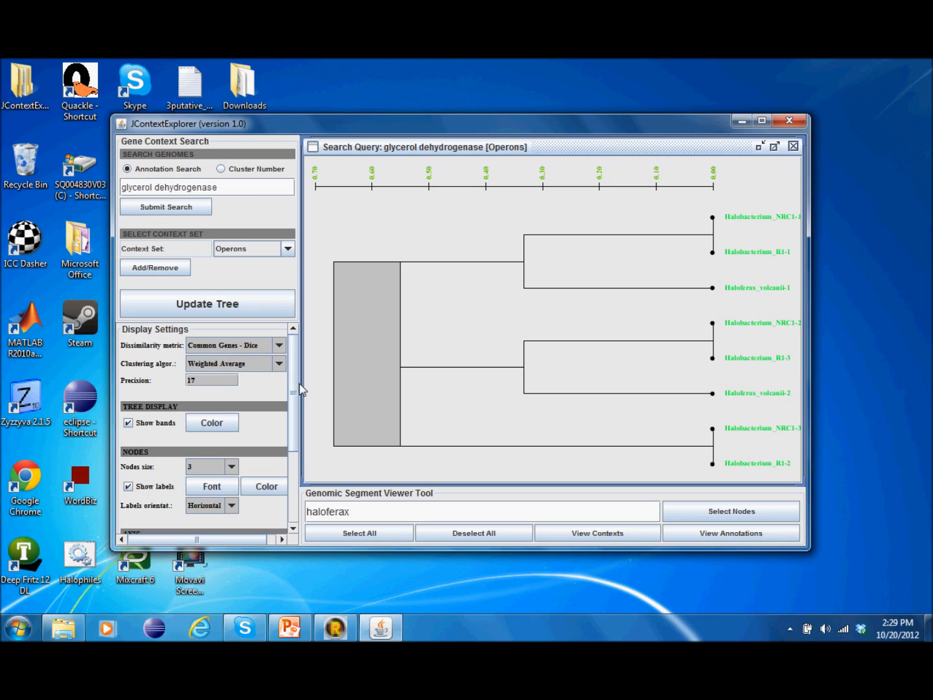
Step: Recolour the tree band yellow and select all eight leaves
drag(293, 387, 304, 447)
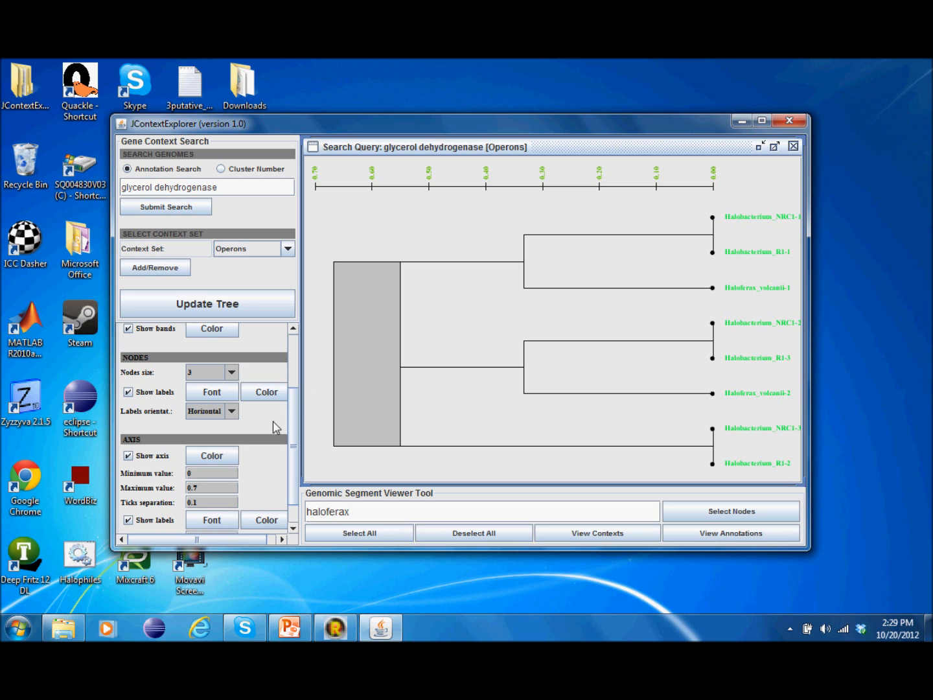
drag(293, 425, 319, 368)
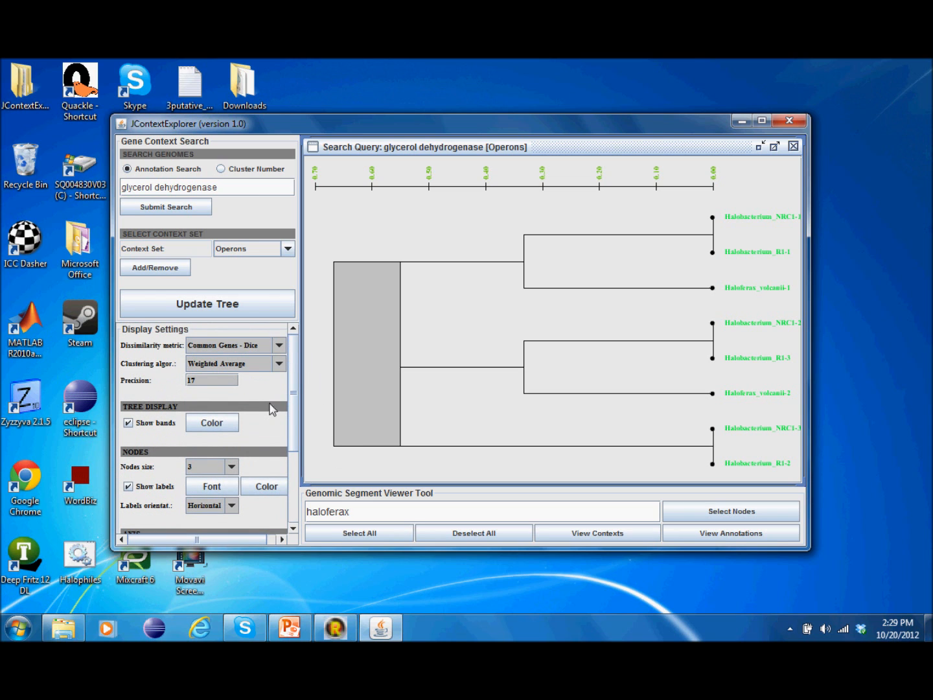
click(213, 423)
click(490, 298)
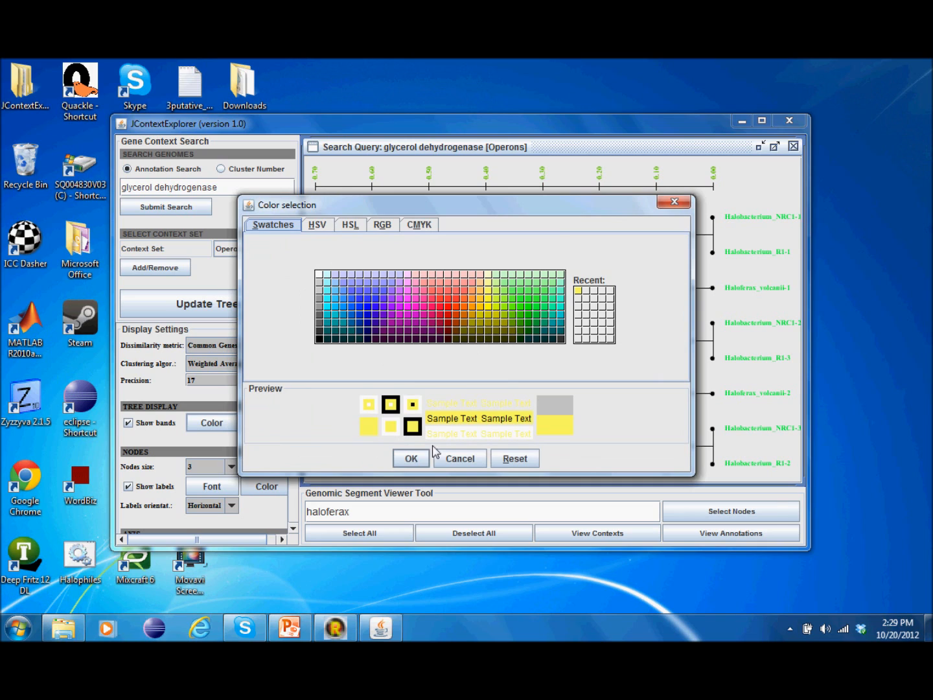
click(412, 458)
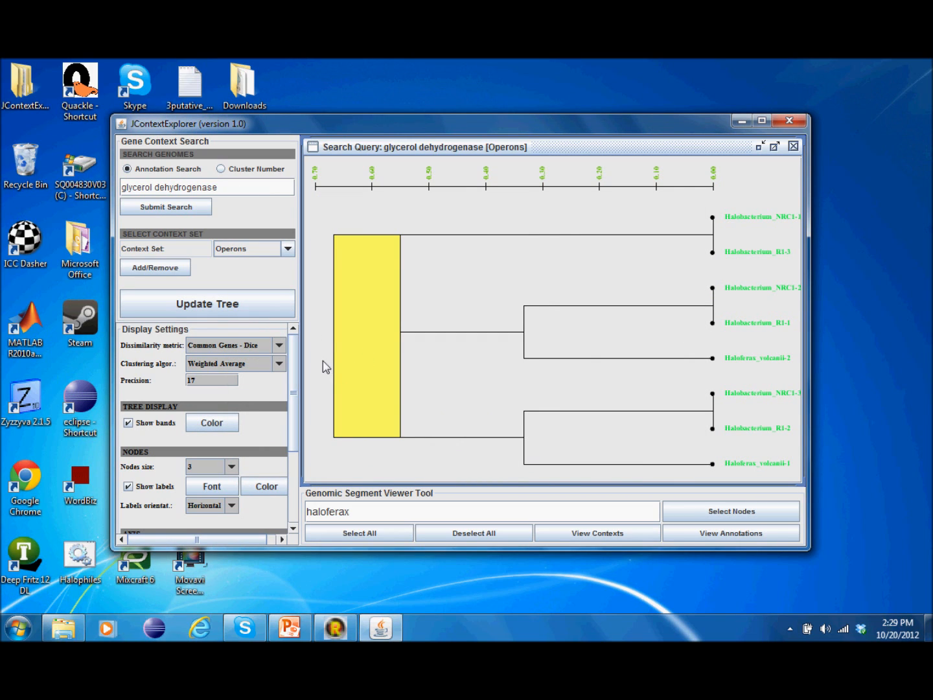
click(368, 535)
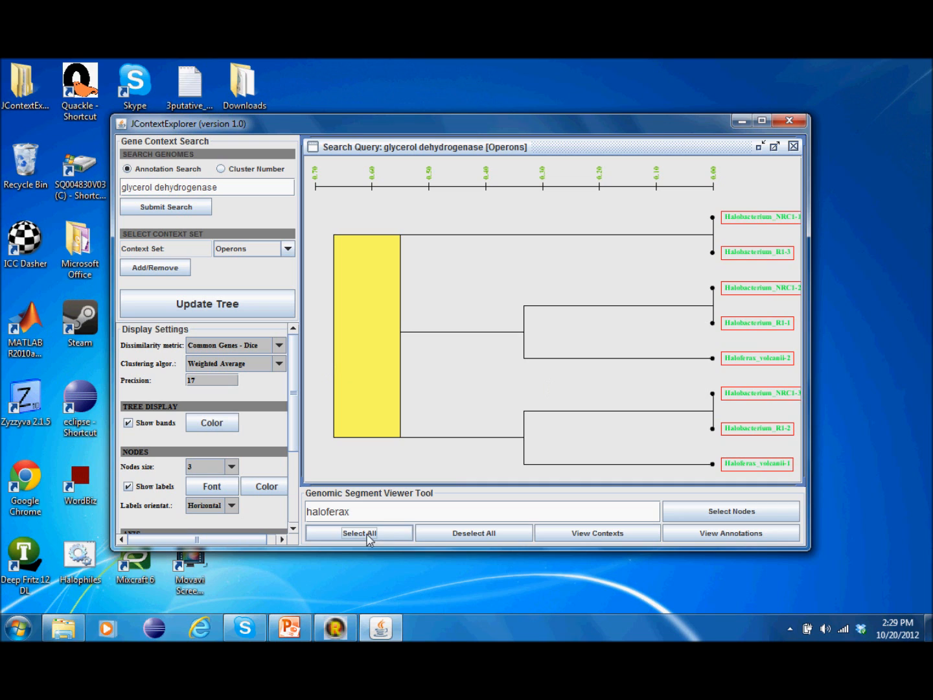
click(625, 535)
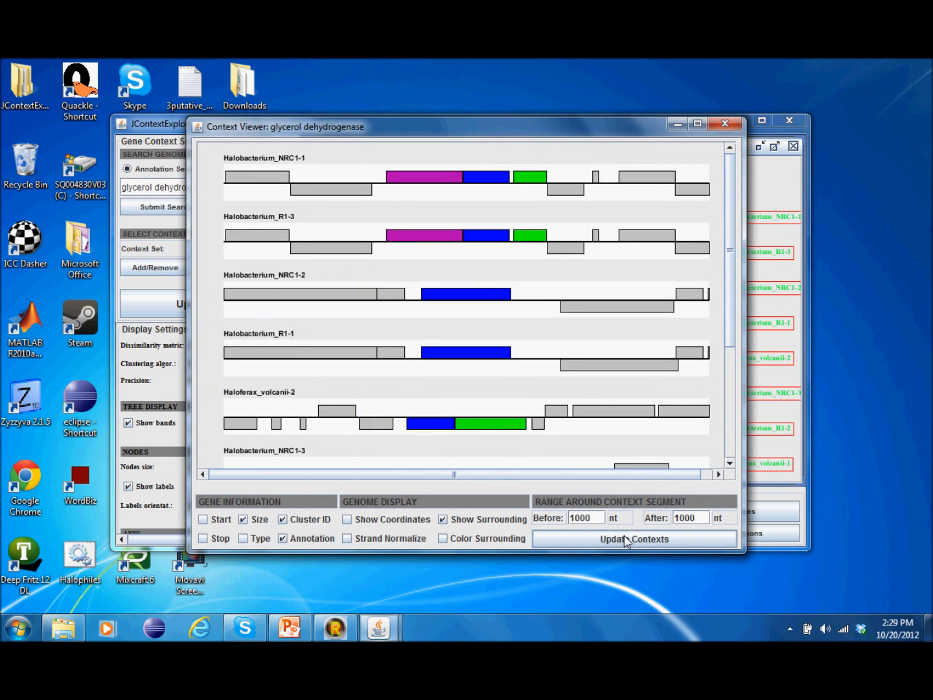
drag(731, 247, 429, 97)
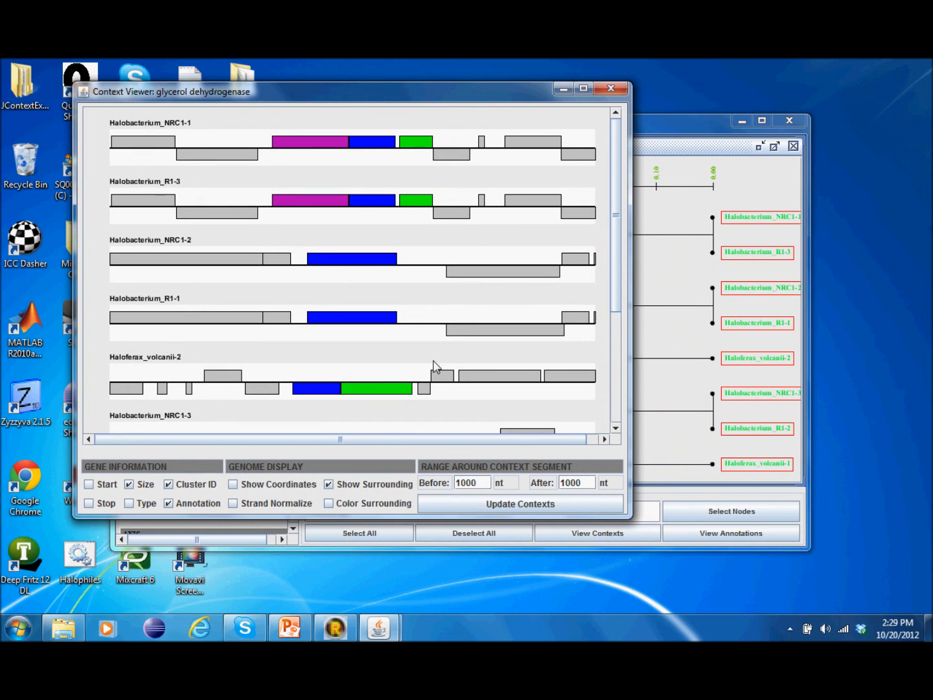
drag(616, 209, 614, 327)
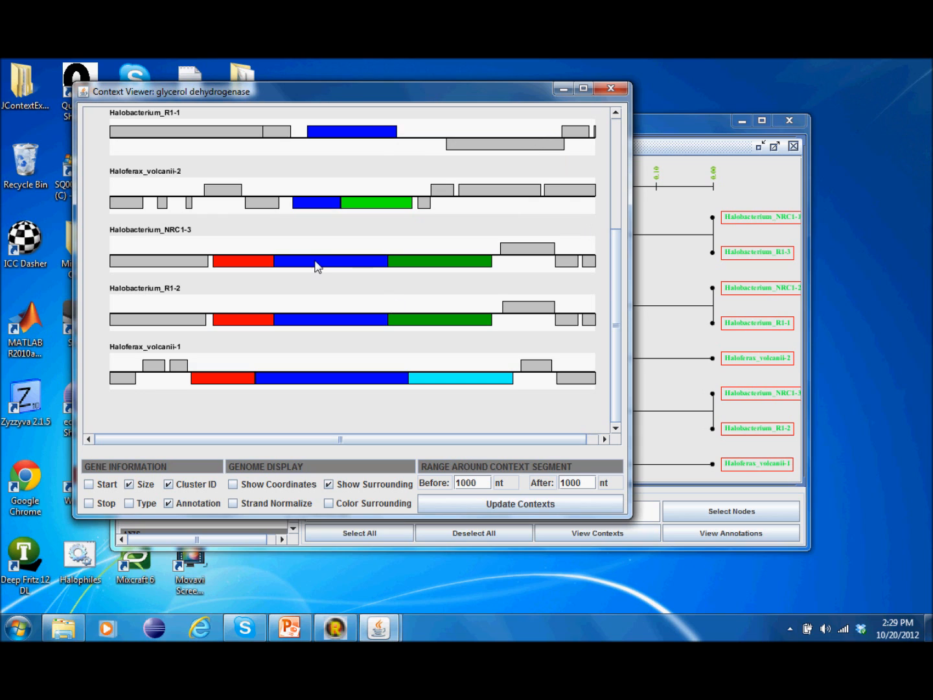
mouse_move(316, 266)
drag(616, 241, 614, 211)
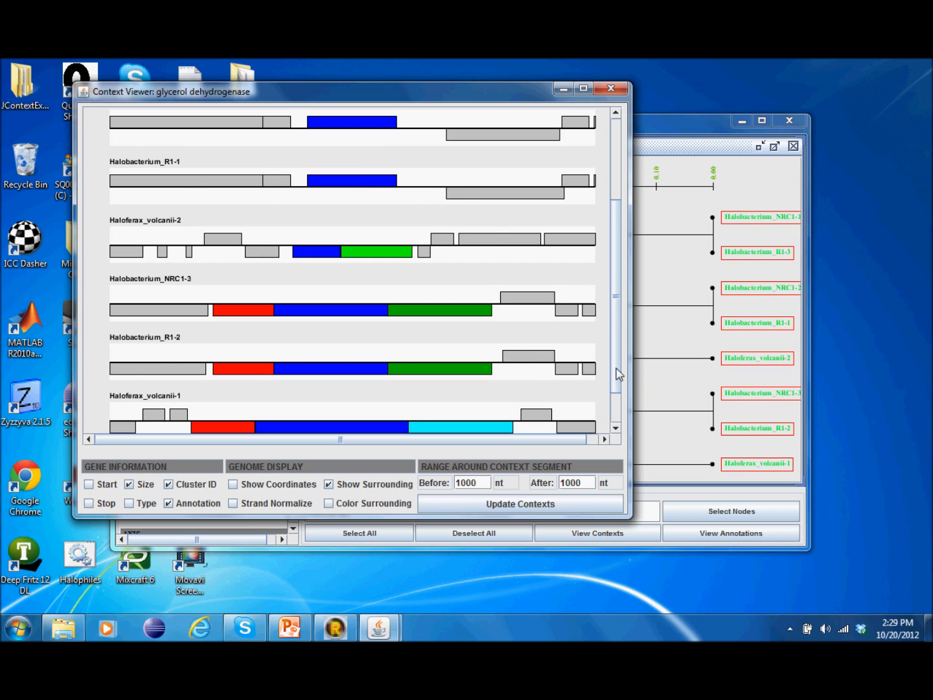
drag(616, 373, 615, 403)
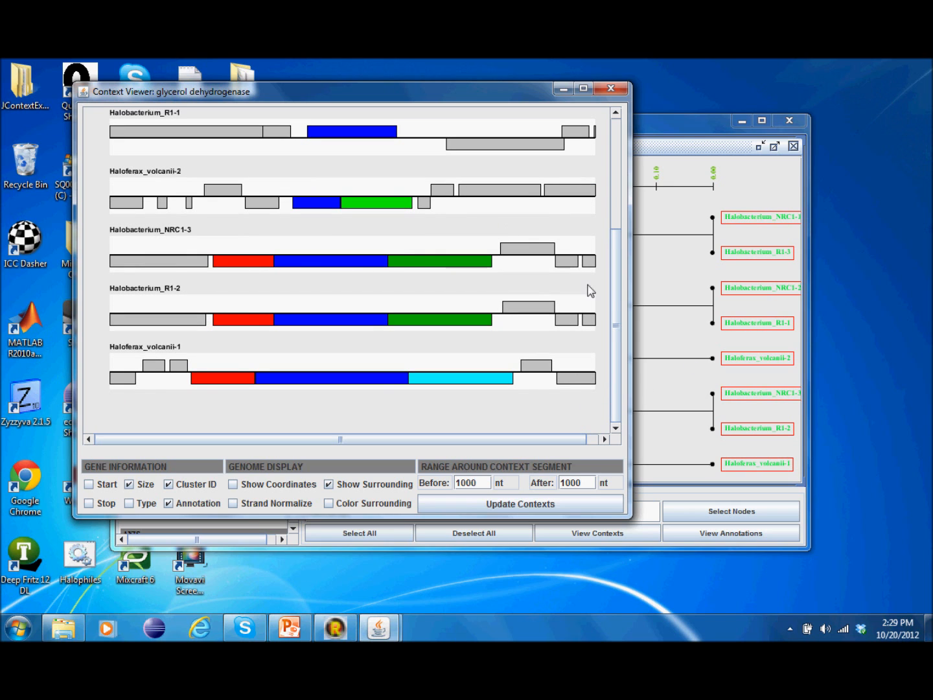
click(610, 89)
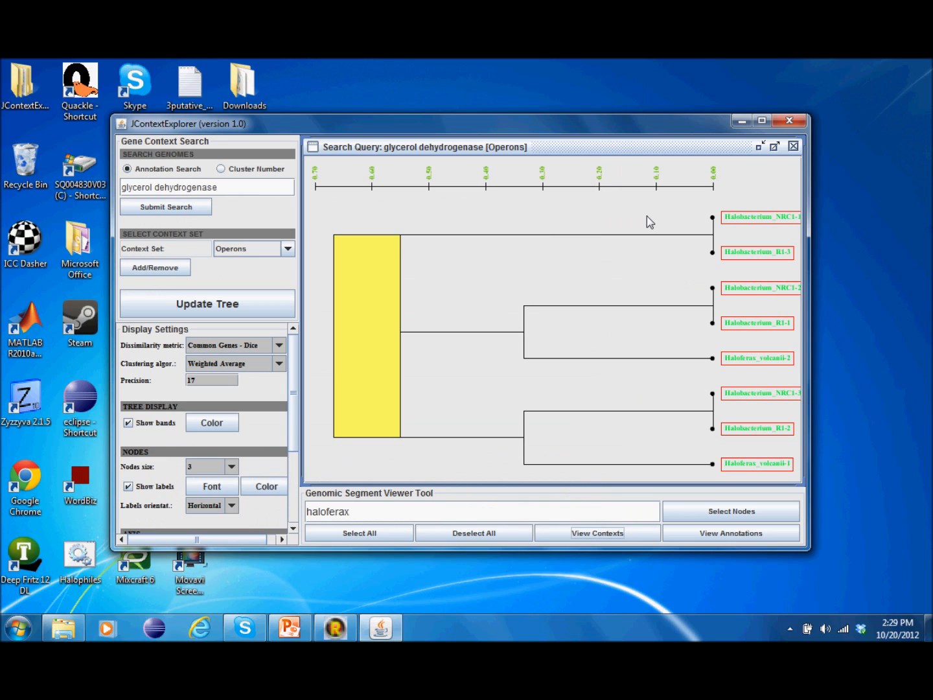